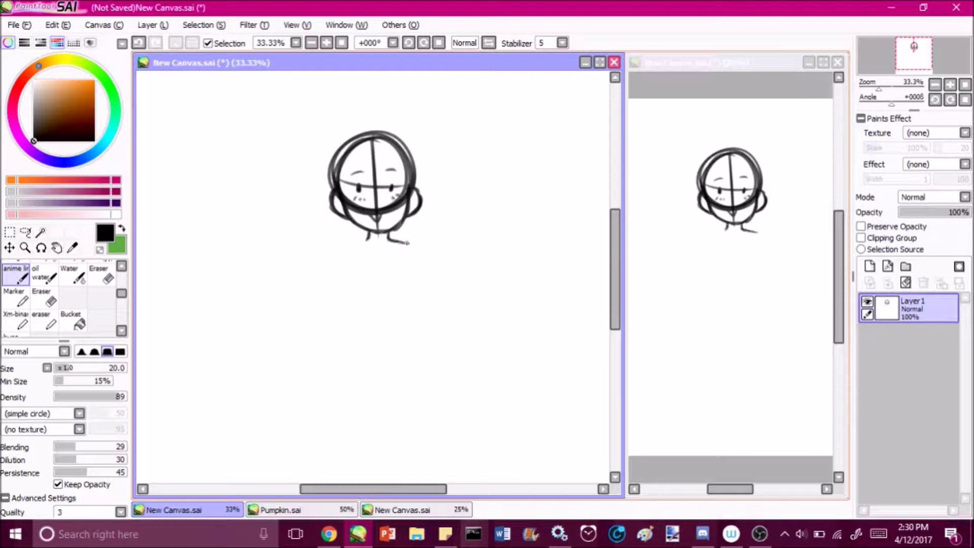
Doodle a small round fruit beside the head and sketch the torso outline with one shoulder joint below the neck.
drag(481, 128, 508, 123)
drag(421, 246, 439, 324)
mouse_move(358, 299)
mouse_down()
mouse_move(323, 365)
mouse_move(438, 360)
mouse_up()
mouse_move(373, 259)
mouse_down()
mouse_move(389, 262)
mouse_move(325, 355)
mouse_up()
drag(416, 246, 439, 363)
drag(350, 259, 347, 297)
drag(421, 251, 437, 312)
Sketch the collarbone and bust lines, and erase and redraw the side contour of the torso.
drag(378, 269, 399, 271)
drag(380, 314, 411, 307)
drag(424, 274, 436, 310)
key(e)
drag(438, 246, 437, 355)
key(n)
drag(431, 269, 428, 330)
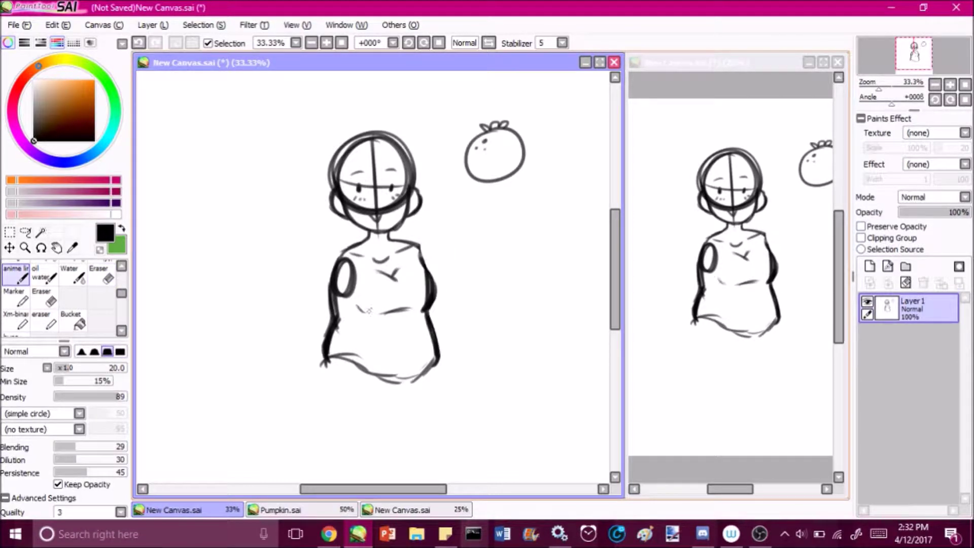
Sketch both arms reaching down from the shoulders and the folded thighs of the seated pose.
drag(337, 256, 307, 325)
drag(421, 249, 457, 305)
mouse_move(325, 350)
mouse_down()
mouse_move(421, 403)
mouse_move(401, 431)
mouse_up()
mouse_move(438, 346)
mouse_down()
mouse_move(511, 388)
mouse_move(419, 399)
mouse_up()
drag(401, 401, 434, 444)
drag(368, 388, 436, 416)
drag(325, 305, 289, 398)
drag(444, 287, 494, 345)
Sketch the spread hand resting on the ground, the crossed lower legs and the bare foot.
drag(264, 398, 307, 413)
mouse_move(236, 391)
mouse_down()
mouse_move(284, 412)
mouse_move(264, 424)
mouse_up()
mouse_move(281, 406)
mouse_down()
mouse_move(302, 431)
mouse_move(268, 439)
mouse_up()
mouse_move(302, 342)
mouse_down()
mouse_move(274, 396)
mouse_move(411, 441)
mouse_up()
scroll(373, 279, down, 1)
drag(436, 380, 497, 390)
mouse_move(299, 406)
mouse_down()
mouse_move(259, 456)
mouse_move(269, 485)
mouse_up()
Draw a small heart on one side of the head and replace the round fruit doodle with a ribbed pumpkin.
click(403, 509)
click(172, 509)
drag(287, 118, 313, 111)
click(105, 276)
drag(477, 117, 507, 152)
click(15, 274)
mouse_move(502, 115)
mouse_down()
mouse_move(495, 154)
mouse_move(477, 152)
mouse_up()
mouse_move(507, 115)
mouse_down()
mouse_move(530, 155)
mouse_move(491, 155)
mouse_up()
click(105, 276)
click(15, 274)
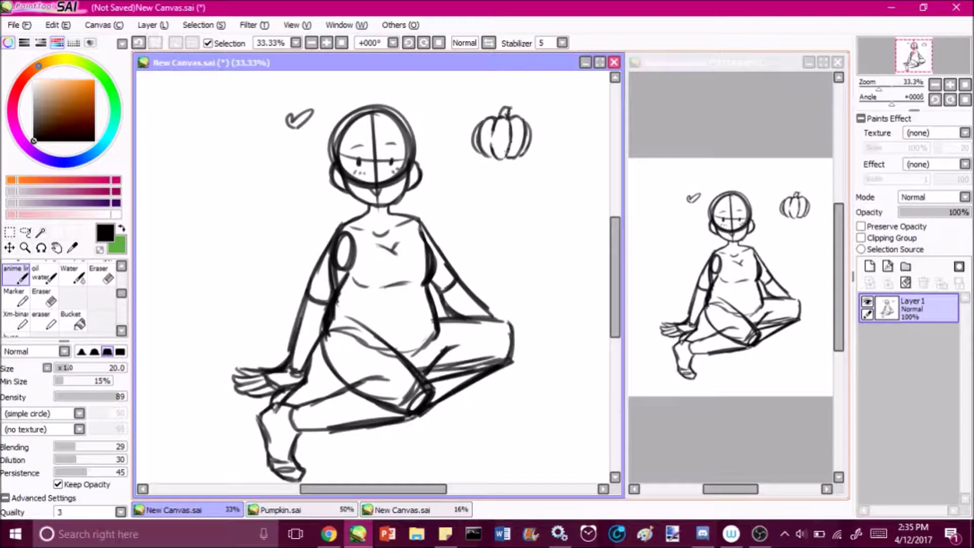
Lower the sketch layer's opacity to 36% and add a new layer above it for the line art.
drag(959, 212, 908, 212)
click(870, 266)
click(950, 85)
Save the canvas as Pumpkin whoop.sai in the .sai pics folder.
key(ctrl+s)
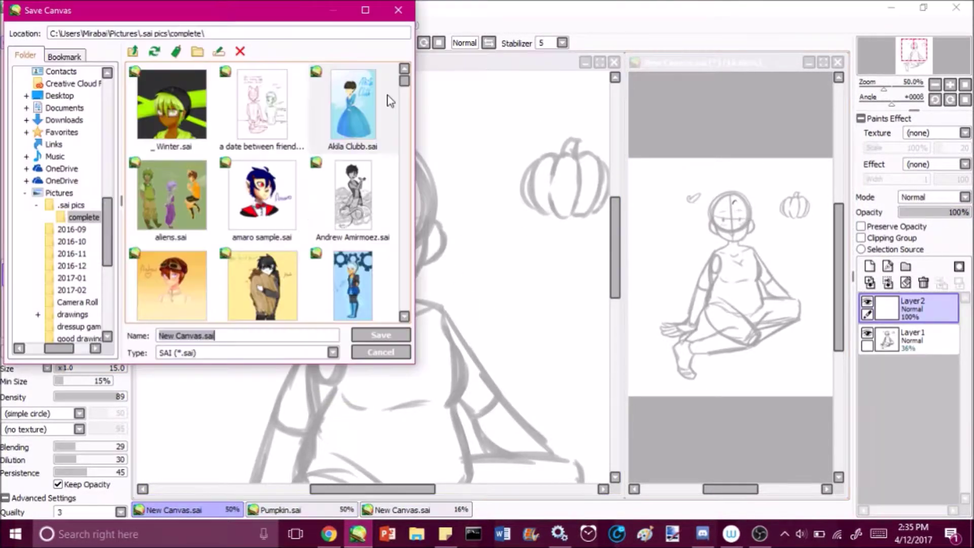
key(Return)
Draw the short wavy hair around the head on Layer2, with curled tips and a tuft on top.
drag(401, 187, 464, 279)
mouse_move(358, 140)
mouse_down()
mouse_move(457, 224)
mouse_move(464, 279)
mouse_up()
drag(378, 172, 405, 185)
drag(357, 139, 272, 266)
drag(327, 170, 317, 276)
drag(304, 208, 335, 284)
drag(370, 142, 386, 115)
drag(360, 173, 425, 184)
mouse_move(304, 175)
mouse_down()
mouse_move(268, 238)
mouse_move(291, 253)
mouse_up()
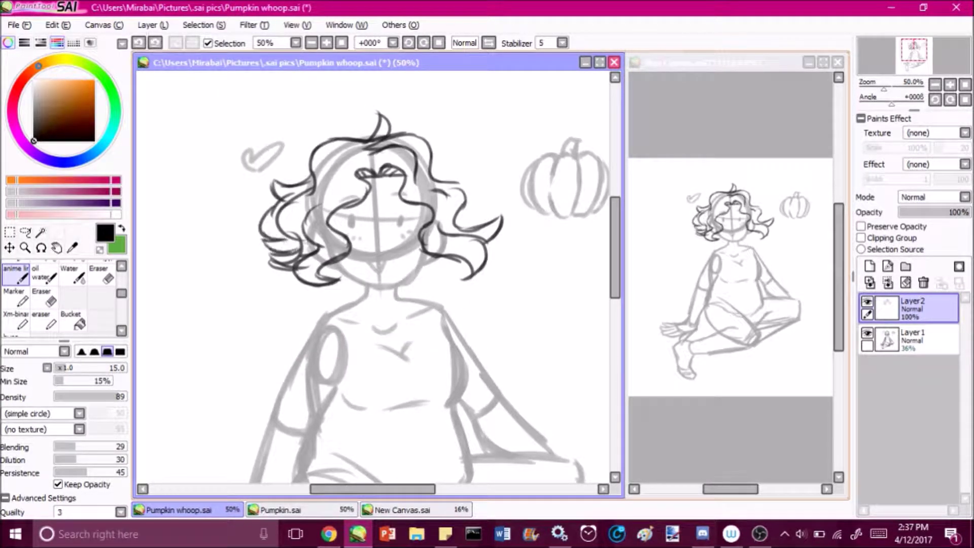
drag(439, 180, 489, 201)
drag(423, 274, 397, 296)
drag(349, 282, 361, 292)
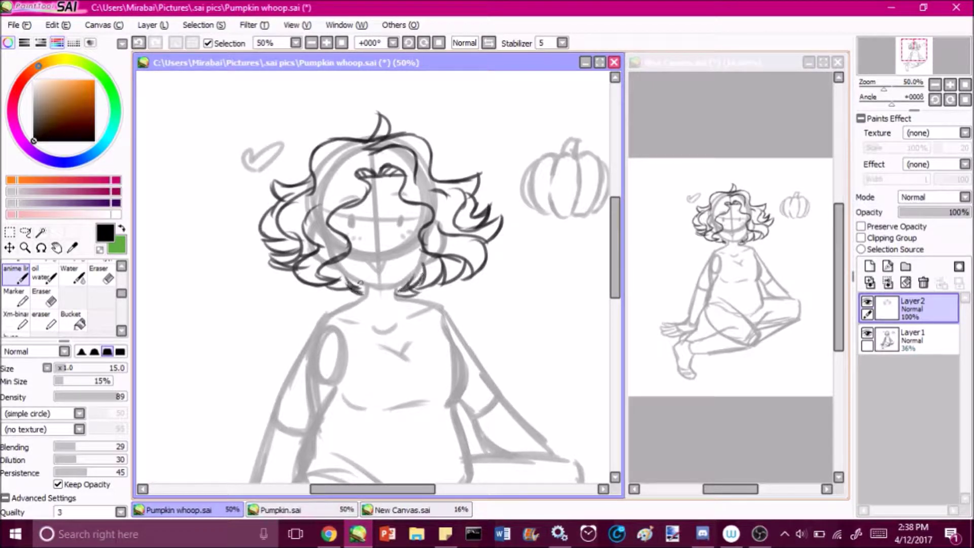
Line the jaw, neck and shoulders, and draw a ribbed pumpkin-shaped bandeau top across the chest.
drag(355, 355, 369, 357)
mouse_move(362, 276)
mouse_down()
mouse_move(410, 281)
mouse_move(370, 319)
mouse_up()
scroll(458, 312, down, 3)
drag(421, 256, 457, 284)
drag(459, 299, 413, 322)
drag(456, 254, 482, 315)
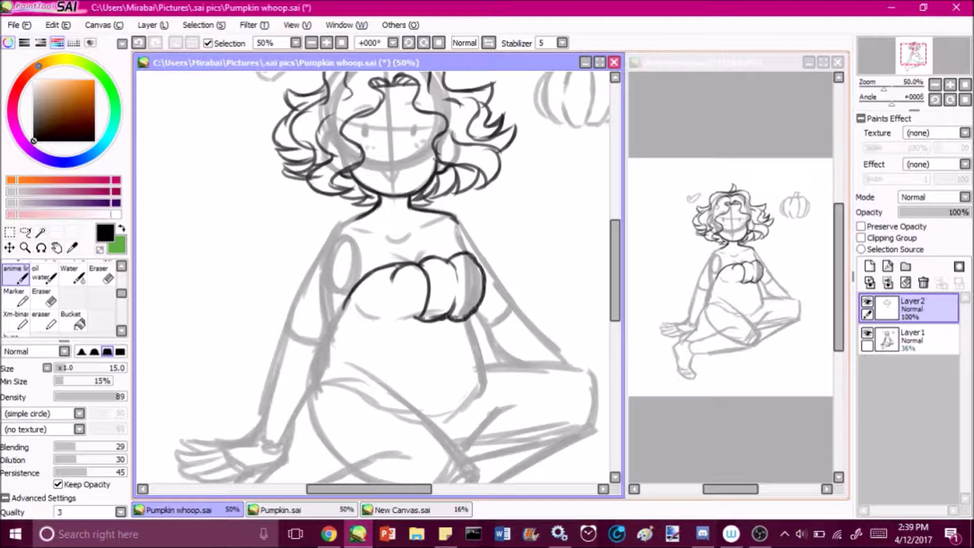
drag(385, 264, 366, 320)
mouse_move(355, 282)
mouse_down()
mouse_move(339, 317)
mouse_move(472, 325)
mouse_up()
Doodle a small squinting face beside the figure with the handwritten note "How does she dress again?".
scroll(375, 286, up, 1)
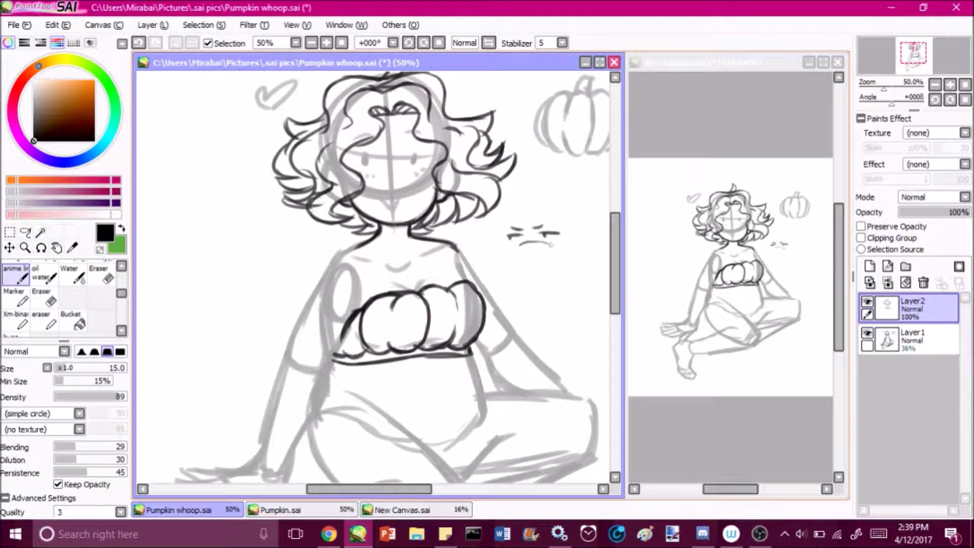
drag(525, 266, 552, 285)
scroll(373, 281, down, 2)
drag(475, 297, 571, 329)
Line the arm that reaches to the ground and add a scalloped cuff around its wrist.
drag(299, 243, 231, 340)
scroll(373, 282, left, 2)
drag(350, 257, 269, 390)
drag(340, 292, 298, 393)
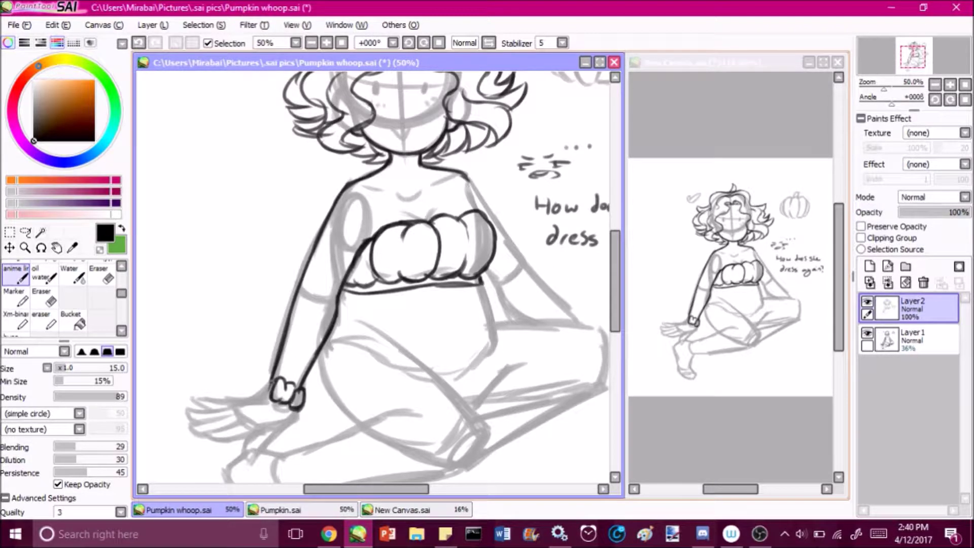
Line the other arm down to the knee and draw a tiny jack-o'-lantern on the cheek.
scroll(373, 282, right, 2)
drag(365, 177, 477, 324)
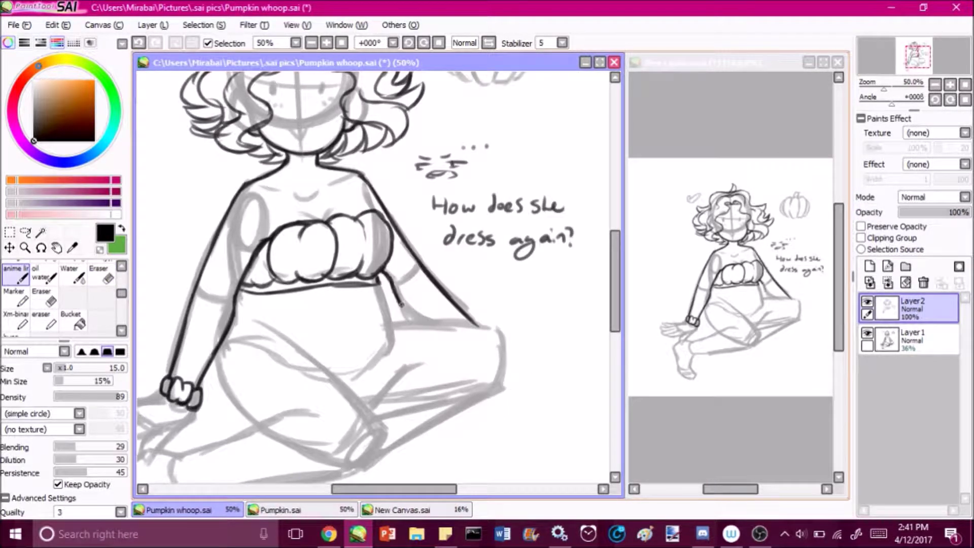
scroll(372, 282, up, 2)
scroll(373, 282, left, 2)
scroll(373, 282, down, 2)
scroll(373, 281, right, 1)
key(ctrl+z)
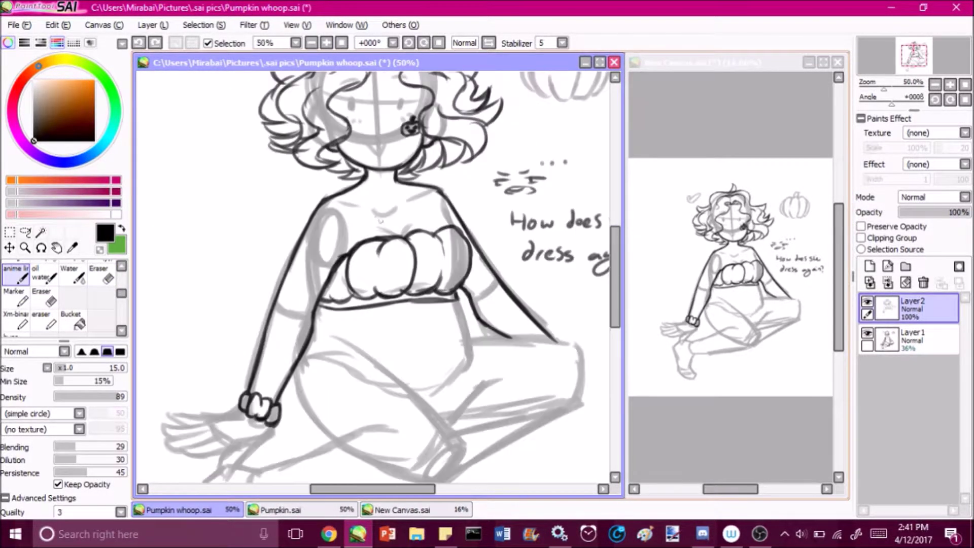
Line the spread fingers of the hand on the ground and the collarbones below the neck.
scroll(601, 314, down, 2)
drag(170, 369, 239, 347)
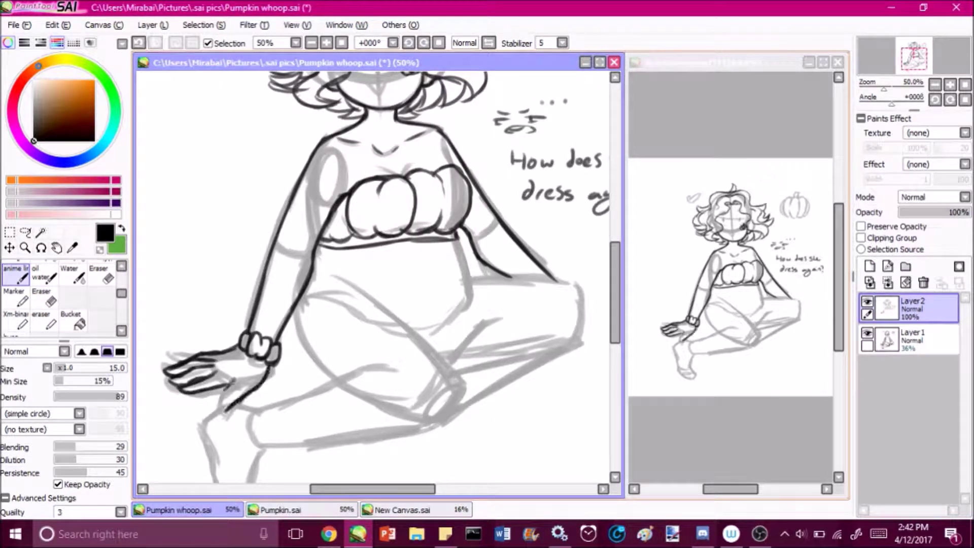
key(ctrl+z)
scroll(380, 254, up, 2)
scroll(381, 254, down, 2)
Line the waistband below the bare midriff and the first folds of the skirt's front.
mouse_move(310, 271)
mouse_down()
mouse_move(470, 265)
mouse_move(466, 278)
mouse_up()
key(minus)
scroll(376, 284, down, 3)
mouse_move(322, 269)
mouse_down()
mouse_move(305, 325)
mouse_move(338, 339)
mouse_up()
mouse_move(345, 261)
mouse_down()
mouse_move(353, 305)
mouse_move(320, 343)
mouse_up()
drag(319, 338, 377, 372)
drag(391, 265, 406, 370)
key(ctrl+z)
Line the skirt's layered hem across the legs and its flared edge around the bent knee.
drag(316, 350, 369, 344)
drag(412, 304, 495, 260)
drag(405, 356, 515, 309)
mouse_move(439, 240)
mouse_down()
mouse_move(481, 238)
mouse_move(522, 262)
mouse_up()
drag(527, 261, 562, 272)
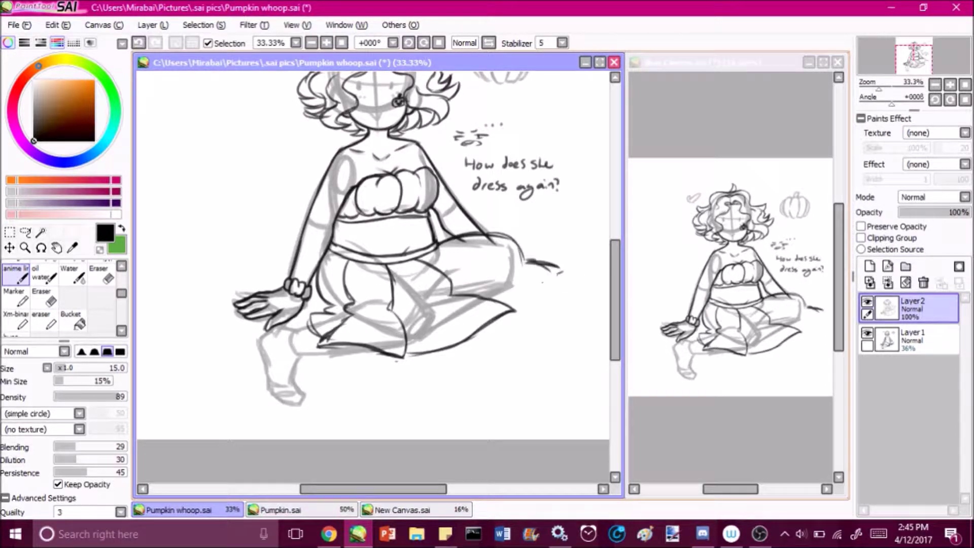
mouse_move(489, 274)
mouse_down()
mouse_move(540, 307)
mouse_move(555, 304)
mouse_up()
mouse_move(507, 269)
mouse_down()
mouse_move(332, 317)
mouse_move(469, 284)
mouse_up()
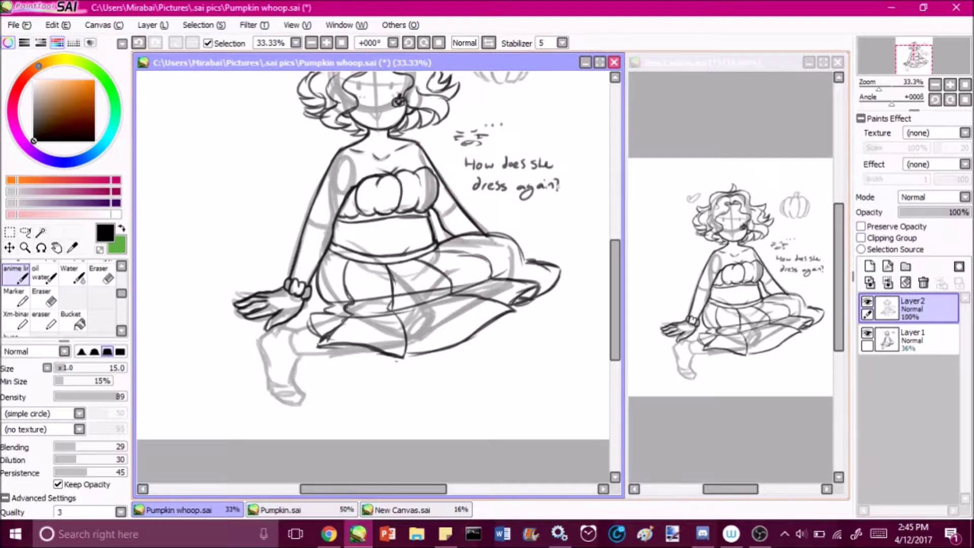
Handwrite the note "this isn't it" beside the skirt.
drag(553, 213, 588, 233)
drag(570, 226, 603, 239)
drag(574, 244, 589, 254)
scroll(378, 262, up, 1)
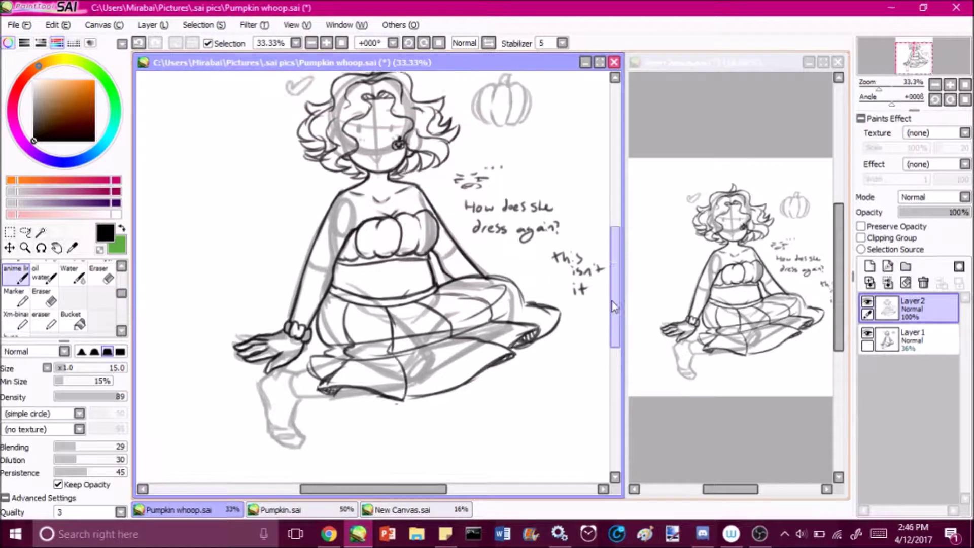
Draw a necklace with a jack-o'-lantern pendant above the top and erase stray lines around it.
key(ctrl+plus)
key(e)
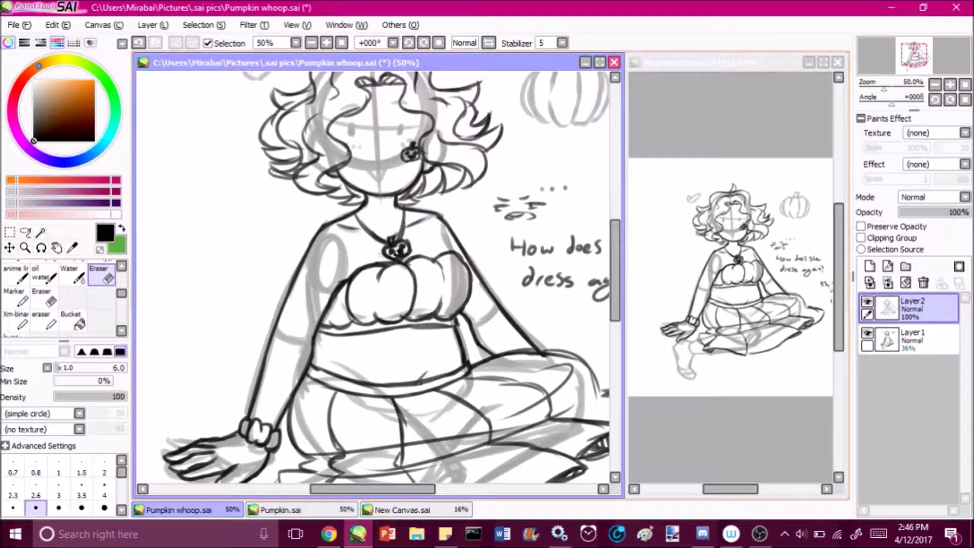
key(b)
key(e)
key(ctrl+plus)
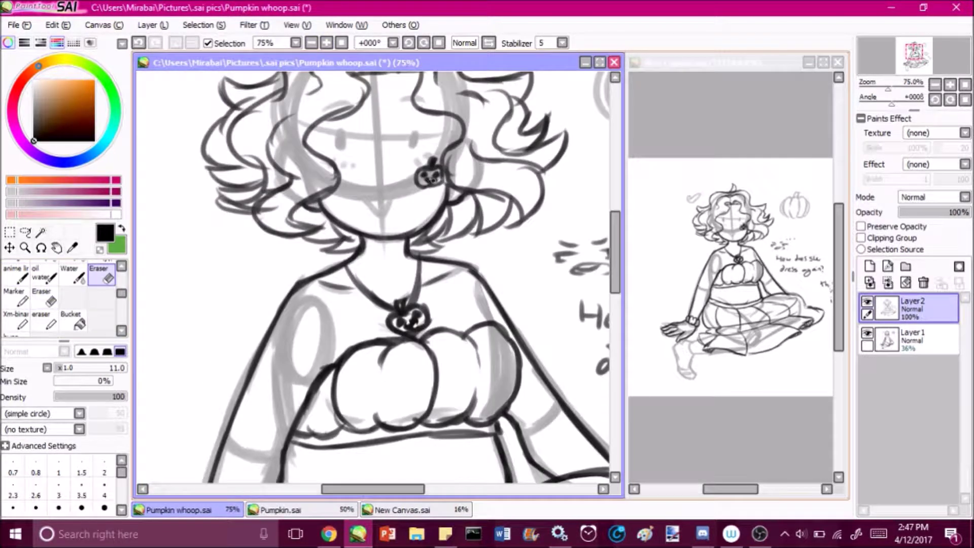
Line the lower leg and bare foot extending from under the skirt's hem.
key(ctrl+minus)
key(ctrl+minus)
key(b)
drag(328, 432, 308, 329)
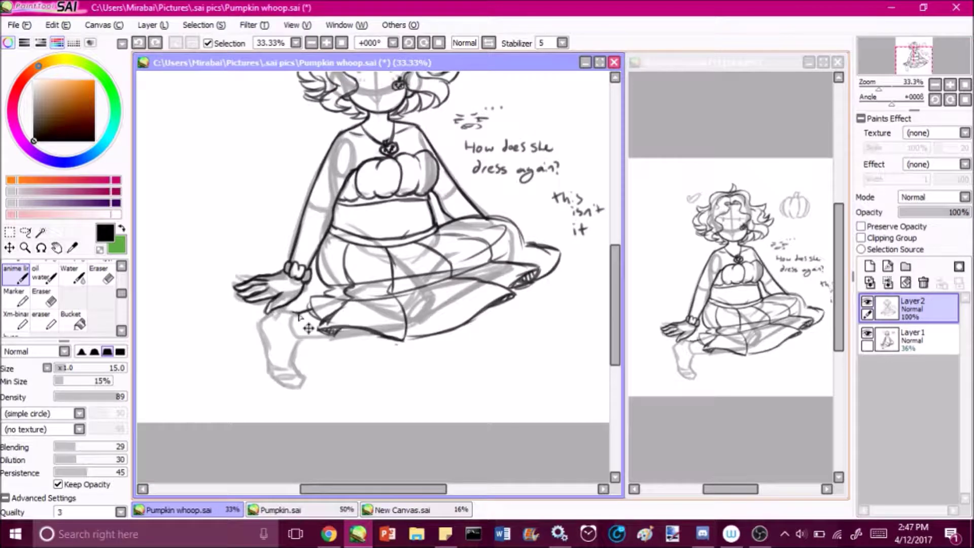
key(h)
key(h)
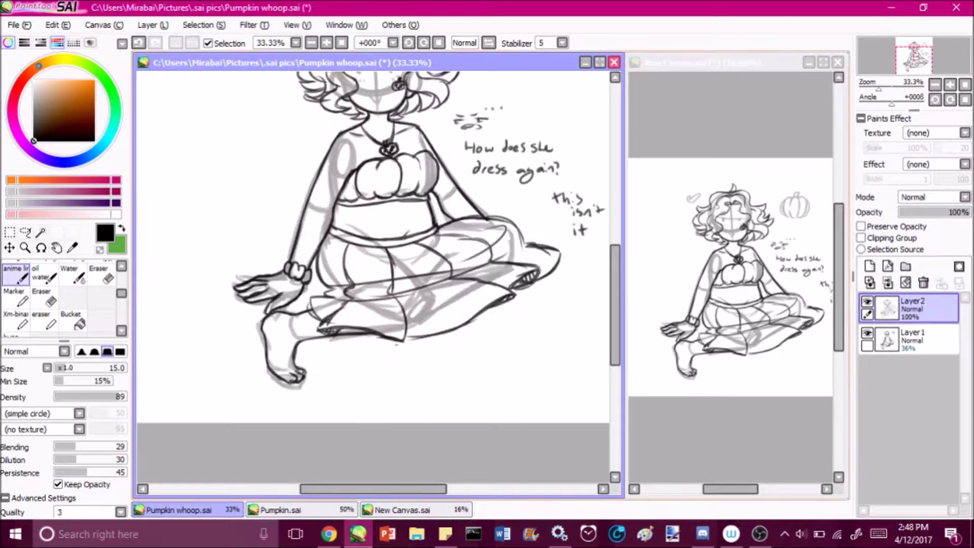
Transform the hair linework so that it is slightly wider around the head.
scroll(622, 299, up, 3)
key(ctrl+t)
key(ctrl+plus)
key(Return)
key(ctrl+plus)
Draw one detailed eye on a new layer and place a mirrored copy of it across the face.
key(ctrl+shift+n)
drag(406, 208, 419, 226)
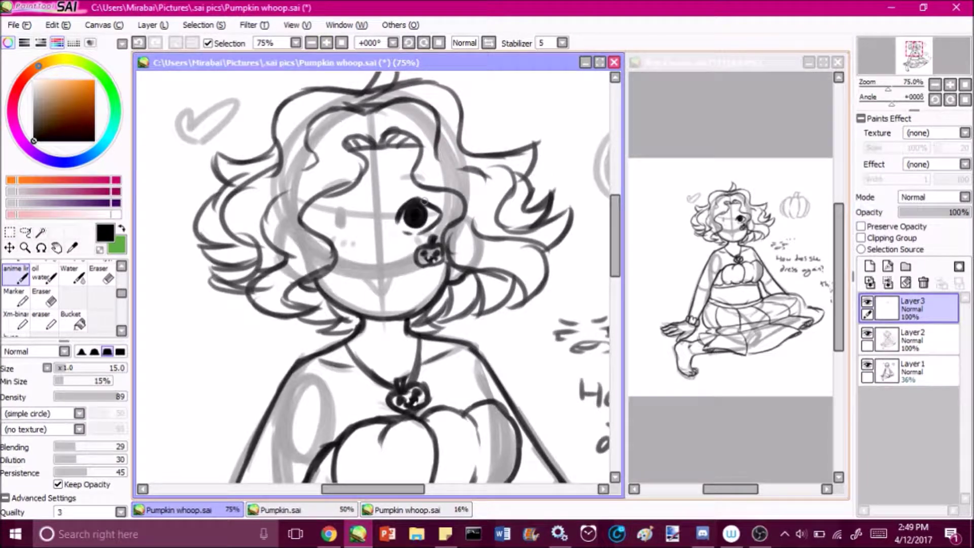
key(ctrl+c)
key(ctrl+v)
key(ctrl+t)
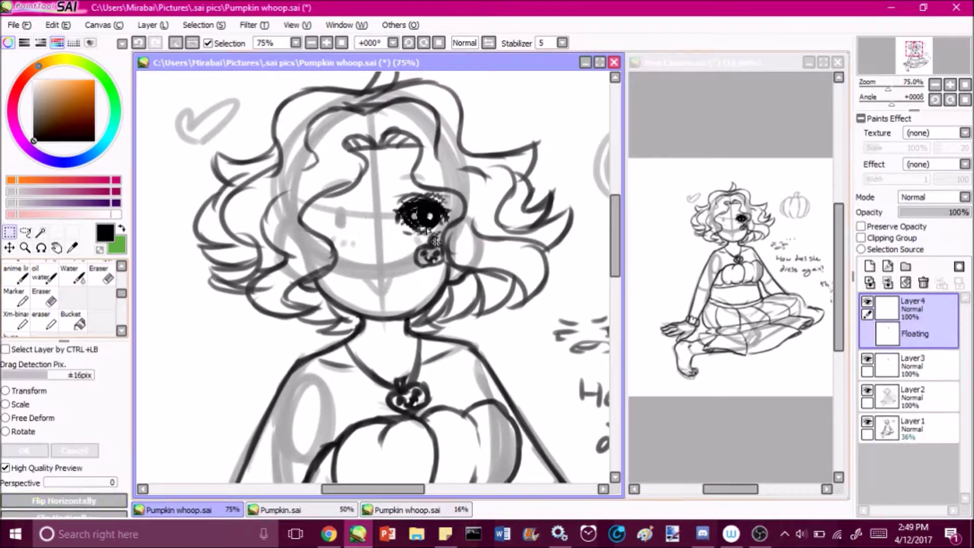
key(Return)
Draw thick eyebrows, a shaded nose and smiling lips on the face.
drag(309, 178, 368, 165)
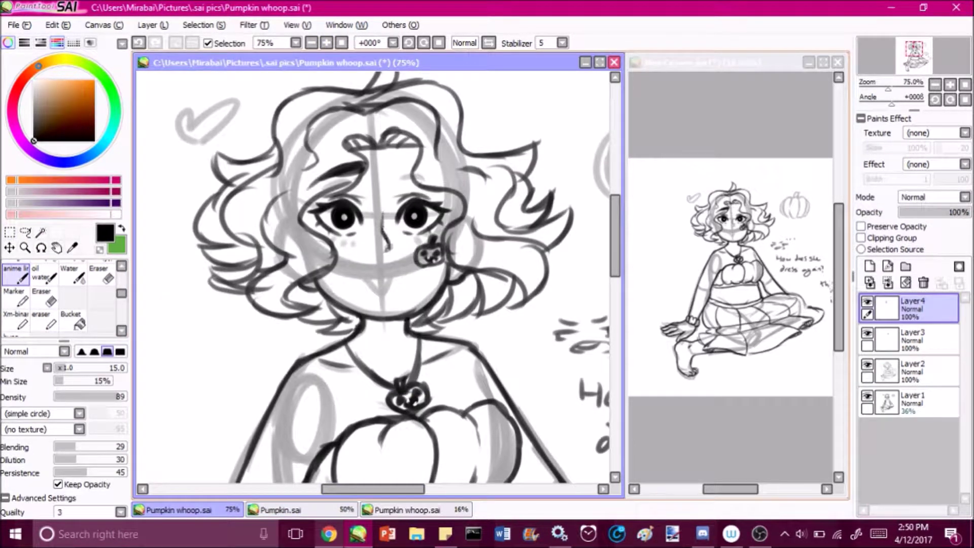
drag(381, 218, 392, 260)
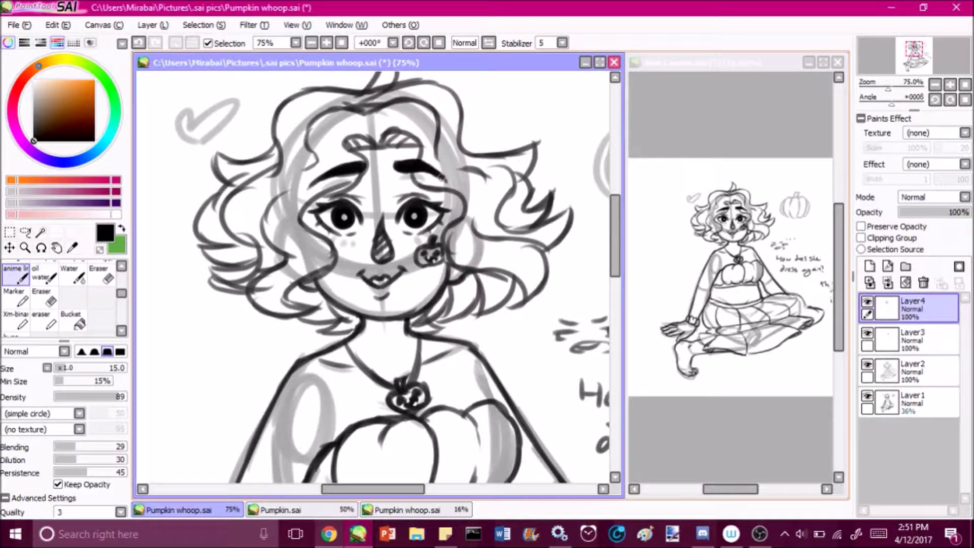
Merge Layer4 down into Layer3, hide the rough sketch on Layer1 and make Layer2 active.
scroll(299, 69, down, 3)
click(888, 282)
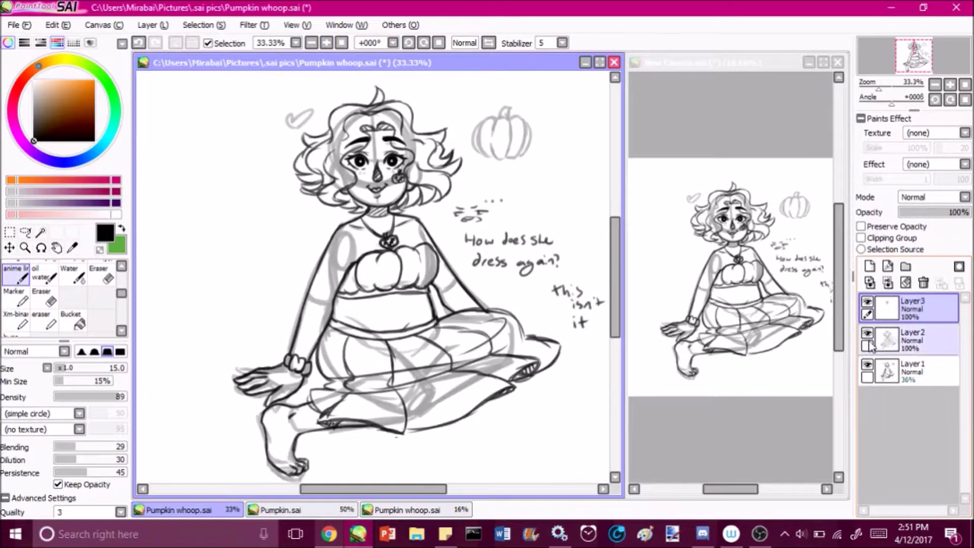
click(867, 365)
click(913, 339)
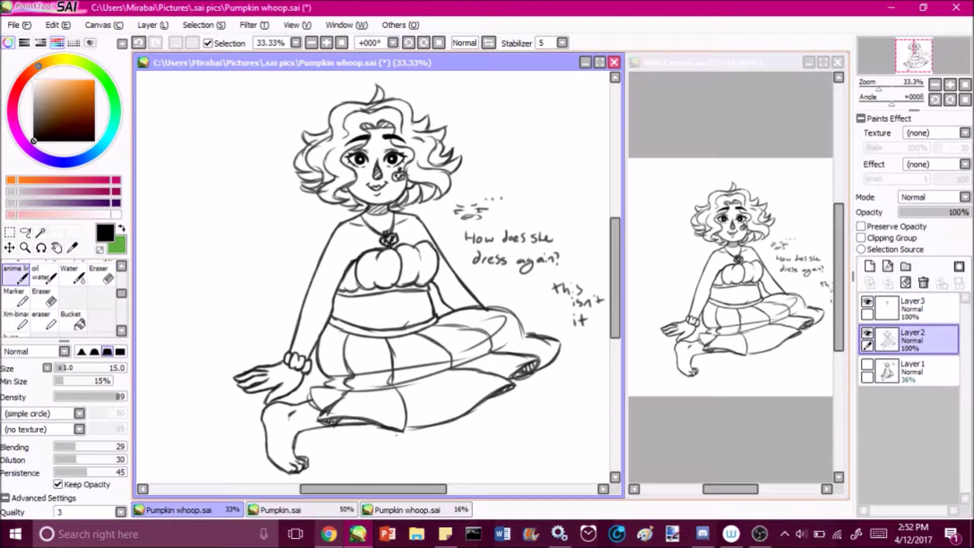
Fill the lips solid black and draw a segmented hair clip beside the forehead on a new layer.
scroll(425, 200, up, 2)
scroll(425, 219, down, 2)
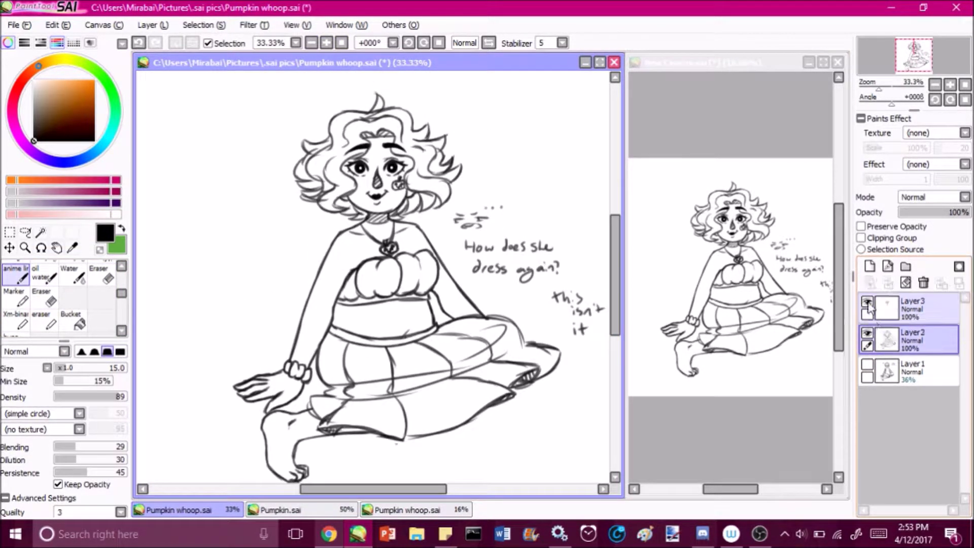
click(870, 265)
scroll(304, 205, up, 1)
key(e)
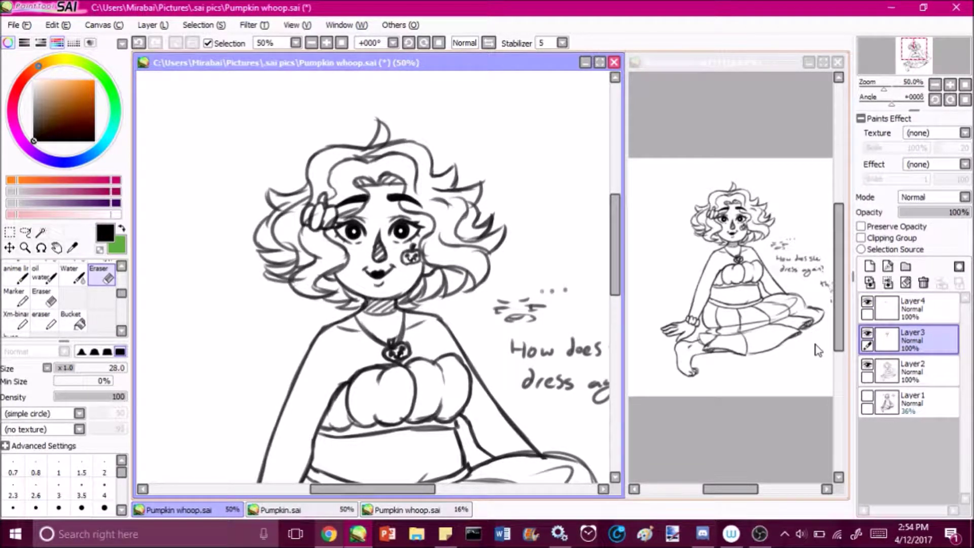
Clean up the hair clip's outline on Layer4 with the eraser and merge that layer down.
click(913, 307)
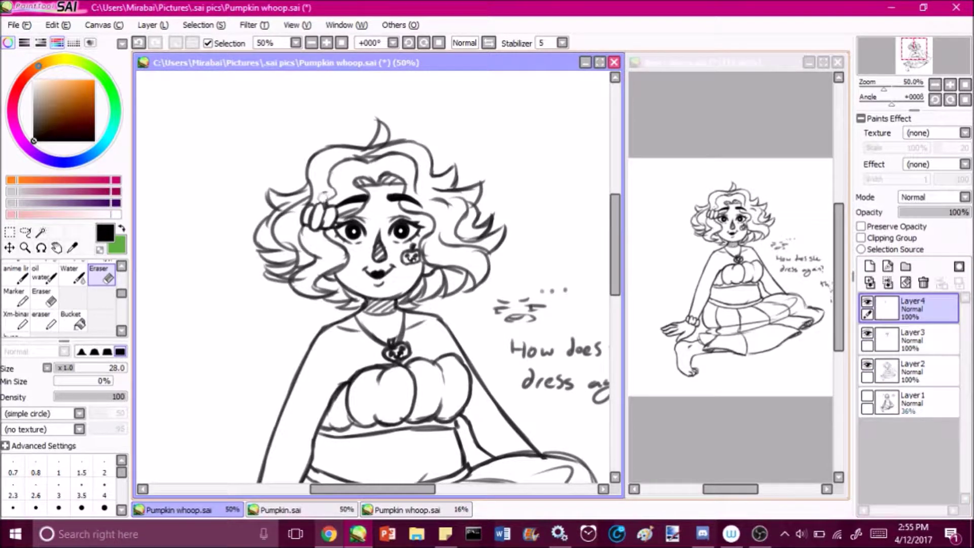
key(n)
scroll(328, 203, down, 2)
key(ctrl+z)
Select the lower leg and foot on Layer2, scale them slightly smaller and clean up the joining lines.
click(913, 339)
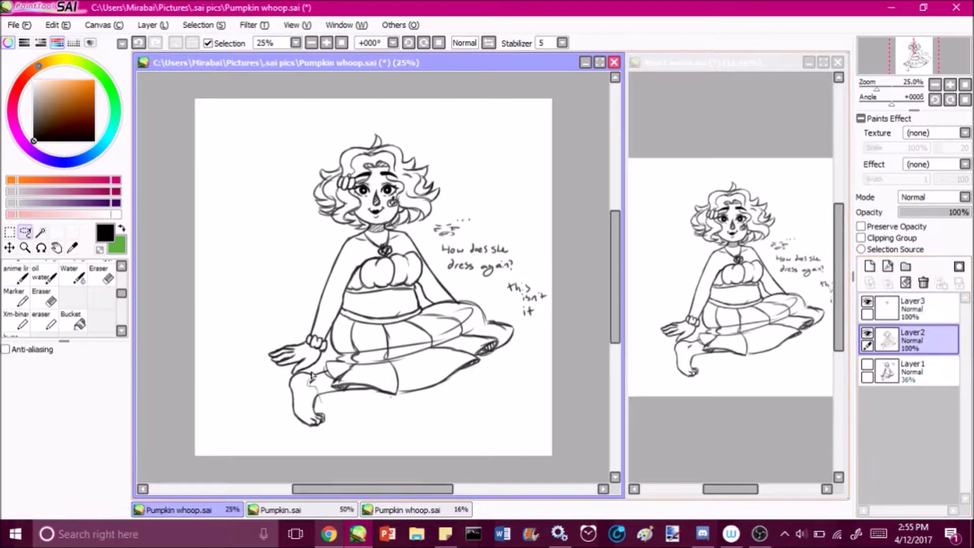
scroll(240, 388, up, 1)
key(ctrl+t)
key(Return)
scroll(240, 388, up, 2)
key(e)
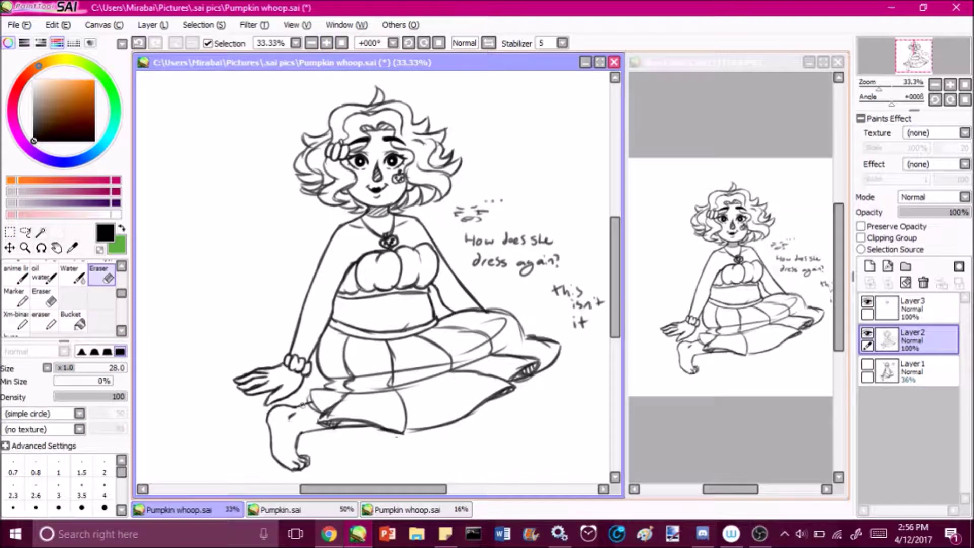
scroll(504, 107, up, 1)
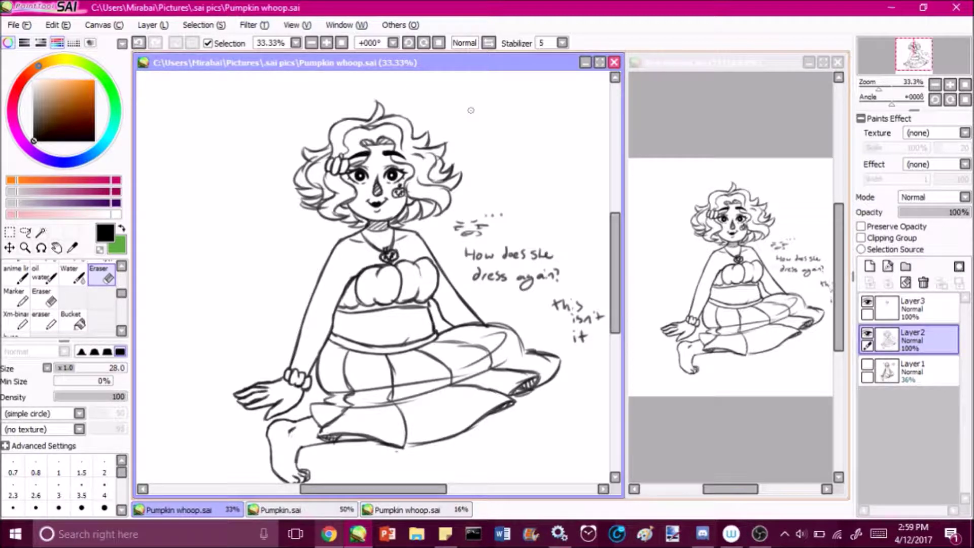
Hatch the area between the torso and the arm resting on the knee on Layer3.
click(16, 274)
click(913, 307)
mouse_move(434, 264)
mouse_down()
mouse_move(482, 325)
mouse_move(451, 301)
mouse_up()
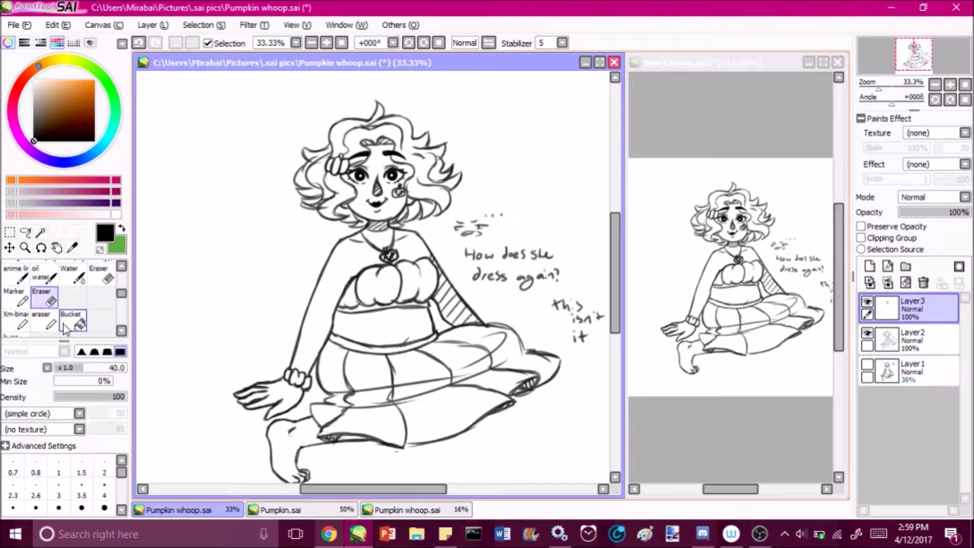
Hatch the shaded inner areas on both sides of the hair.
scroll(375, 312, up, 2)
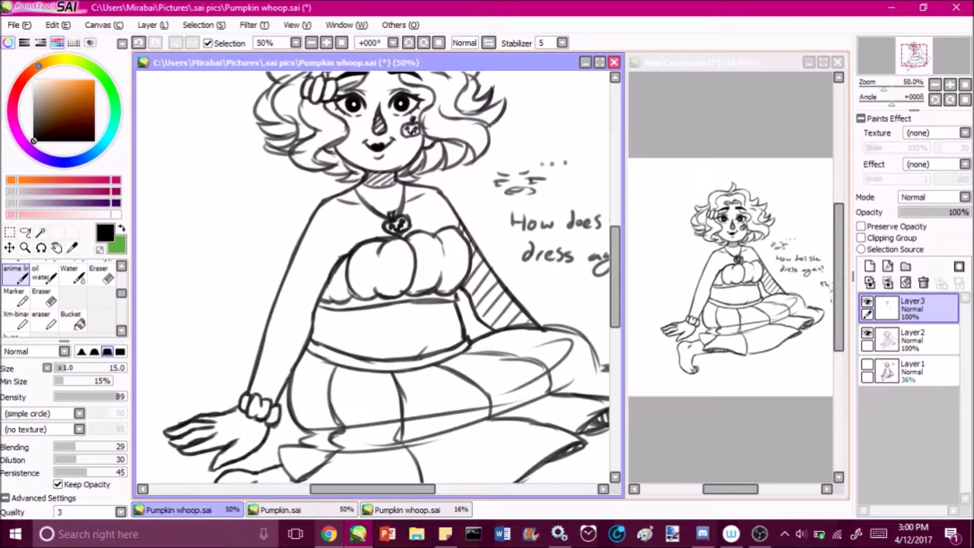
drag(426, 147, 451, 165)
drag(375, 223, 375, 325)
drag(271, 167, 309, 185)
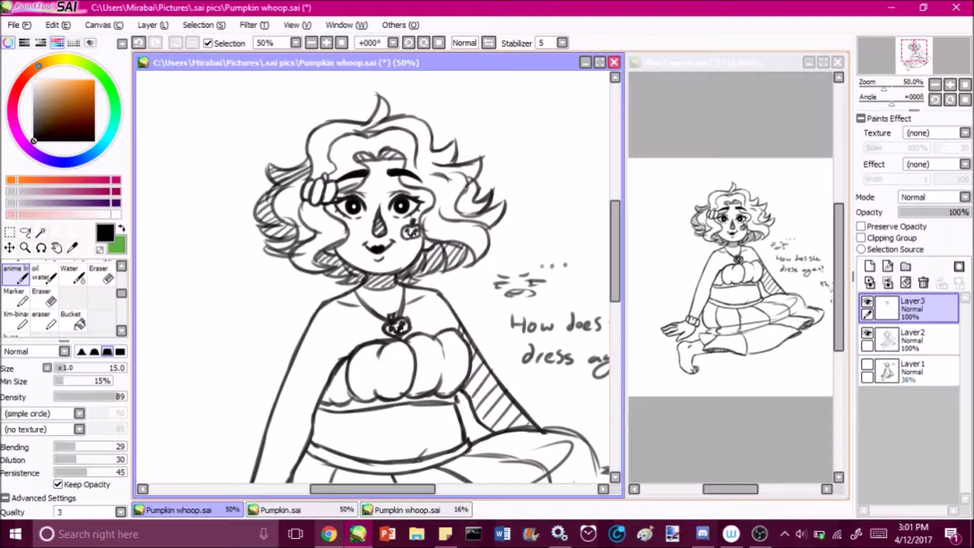
Add fine strand lines to the crown and side curls of the hair.
scroll(376, 279, down, 3)
scroll(375, 279, up, 3)
drag(440, 202, 455, 217)
drag(417, 148, 429, 163)
scroll(375, 279, up, 1)
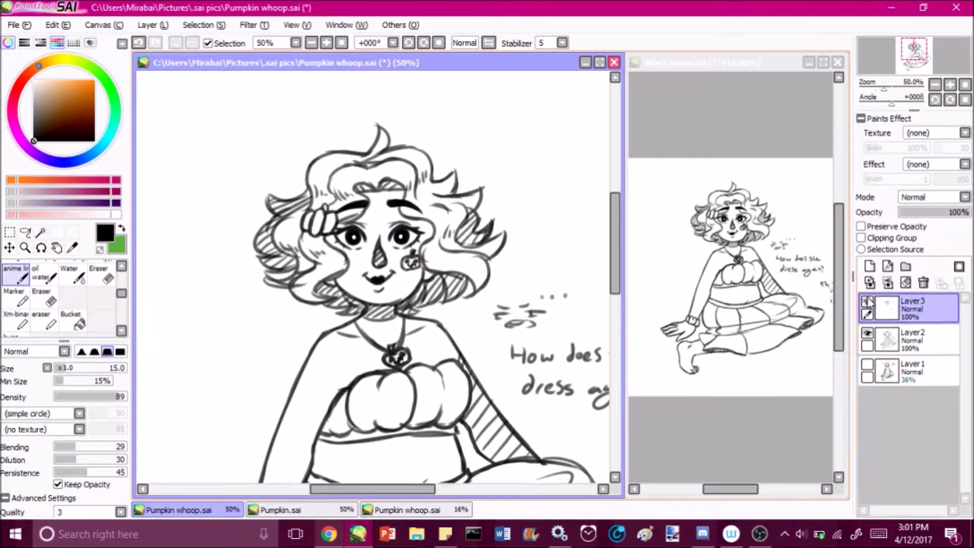
Bring up the Pumpkin.sai drawing as colour reference and block in the girl's face in tan on a new layer beneath the line art.
scroll(375, 254, down, 2)
scroll(376, 254, up, 1)
click(281, 509)
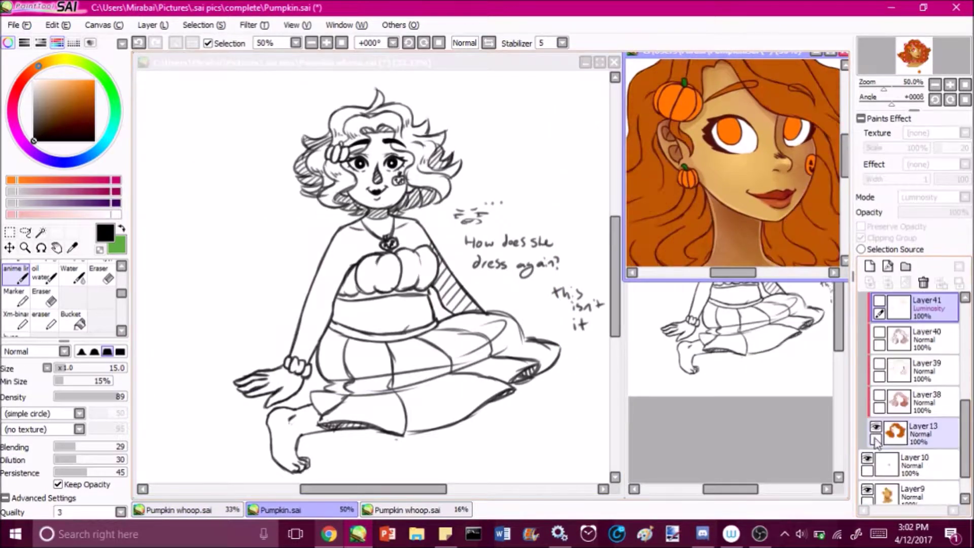
key(ctrl+Tab)
click(868, 396)
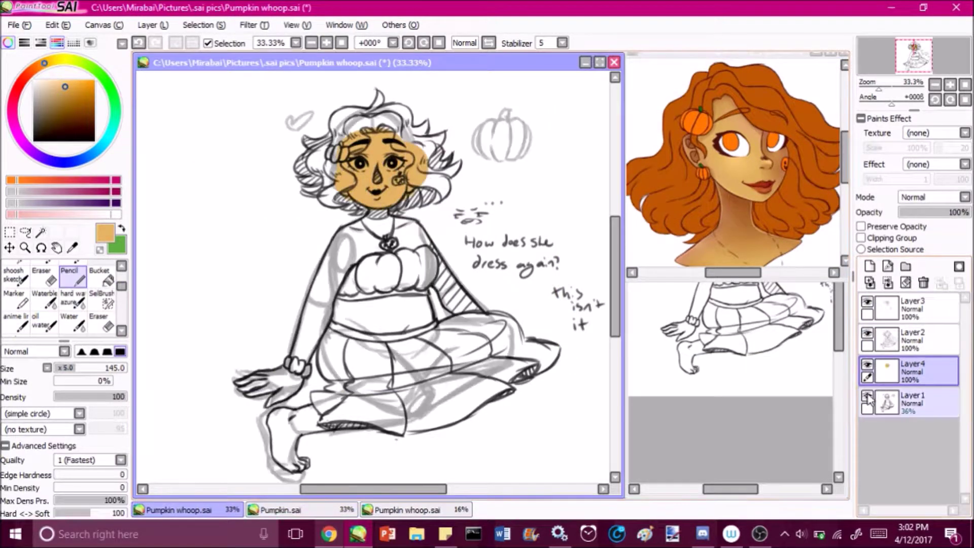
Touch up the black line art on Layer3 with the anime line brush, toggling the skin colour on Layer4.
click(868, 365)
click(14, 276)
scroll(375, 203, up, 2)
click(868, 365)
click(908, 308)
scroll(375, 254, down, 2)
drag(616, 306, 735, 303)
key(x)
Paint the tan skin along the shoulders, chest, arms and waist on Layer4 with the Pencil, hiding the rough sketch on Layer1.
click(913, 371)
key(n)
drag(325, 223, 391, 289)
click(867, 396)
drag(390, 226, 441, 284)
scroll(376, 254, up, 1)
drag(294, 285, 251, 421)
mouse_move(304, 373)
mouse_down()
mouse_move(457, 368)
mouse_move(487, 287)
mouse_move(538, 350)
mouse_up()
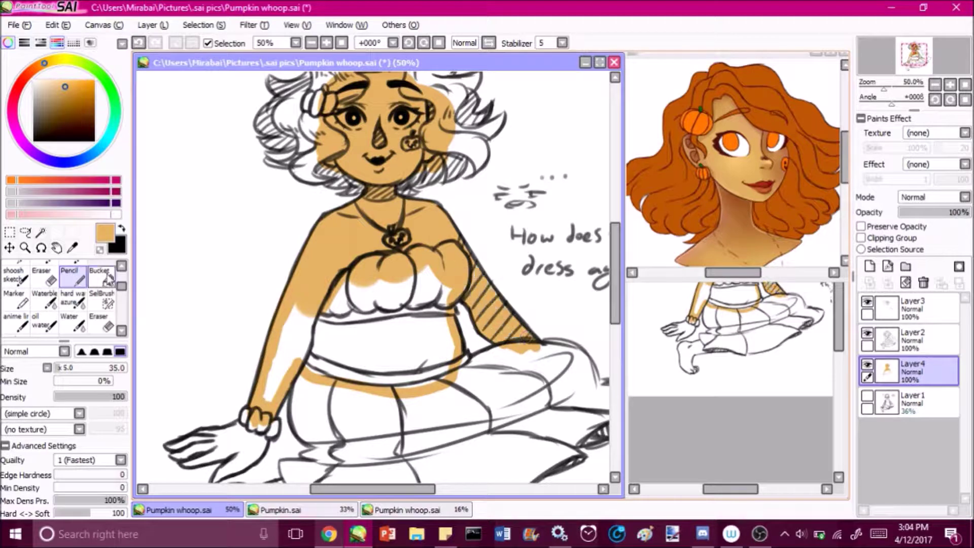
Complete the tan skin base on the torso, the supporting hand, the lower leg and the foot.
drag(315, 294, 447, 350)
scroll(355, 279, down, 3)
mouse_move(182, 294)
mouse_down()
mouse_move(244, 263)
mouse_move(234, 307)
mouse_up()
mouse_move(218, 350)
mouse_down()
mouse_move(254, 416)
mouse_move(365, 355)
mouse_up()
drag(231, 332, 366, 406)
scroll(356, 304, down, 1)
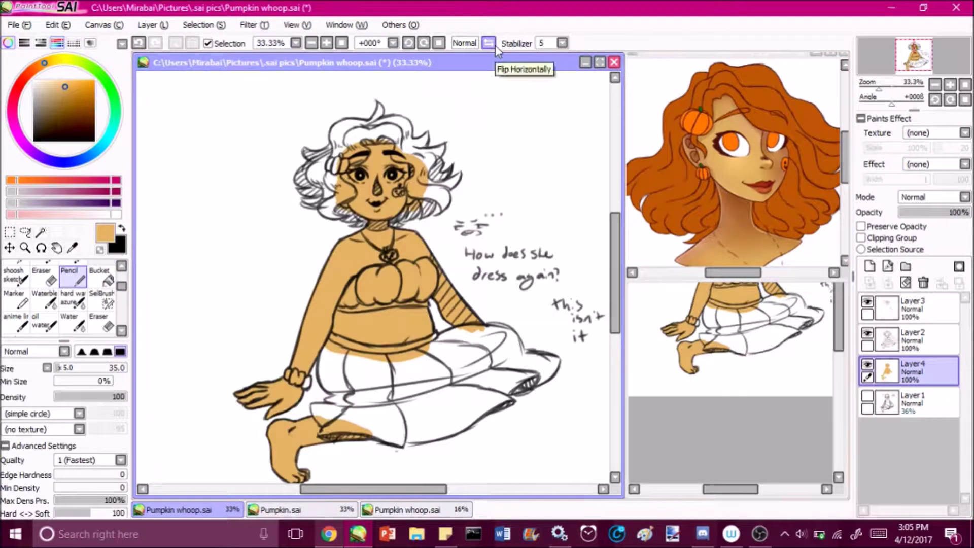
Add two new layers above the skin, pick a burnt orange and begin the hair colour, reducing the Pencil size to 20.
scroll(375, 182, up, 2)
click(870, 266)
scroll(375, 203, up, 1)
click(82, 95)
click(869, 266)
mouse_move(337, 162)
mouse_down()
mouse_move(433, 152)
mouse_move(457, 254)
mouse_move(426, 350)
mouse_move(545, 268)
mouse_move(568, 223)
mouse_move(533, 162)
mouse_move(454, 109)
mouse_up()
key([)
key([)
key([)
Outline the hair's crown, spikes and side curls in burnt orange and fill the whole hair shape.
drag(492, 152, 365, 81)
scroll(380, 203, up, 2)
drag(398, 190, 368, 143)
mouse_move(363, 178)
mouse_down()
mouse_move(277, 231)
mouse_move(216, 240)
mouse_up()
drag(238, 272, 207, 322)
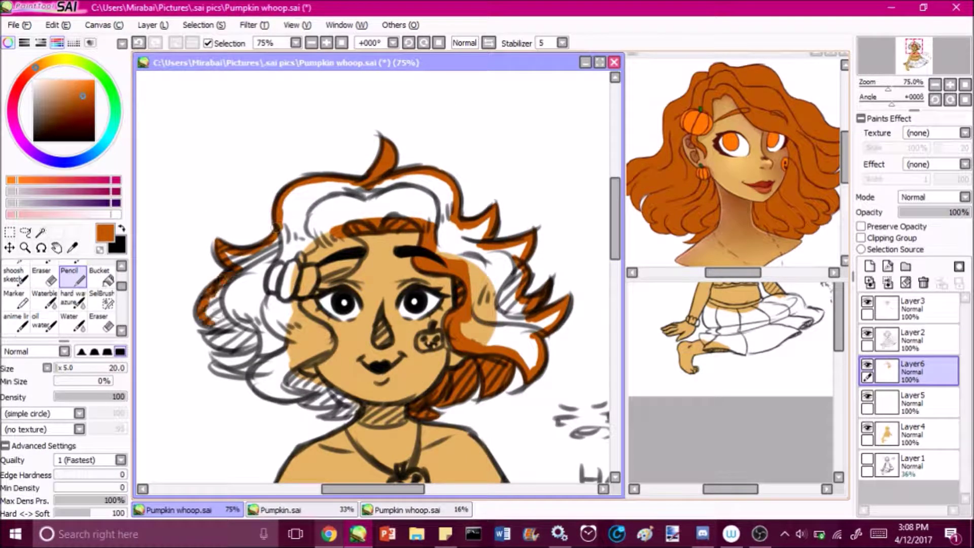
mouse_move(210, 355)
mouse_down()
mouse_move(268, 391)
mouse_move(350, 419)
mouse_up()
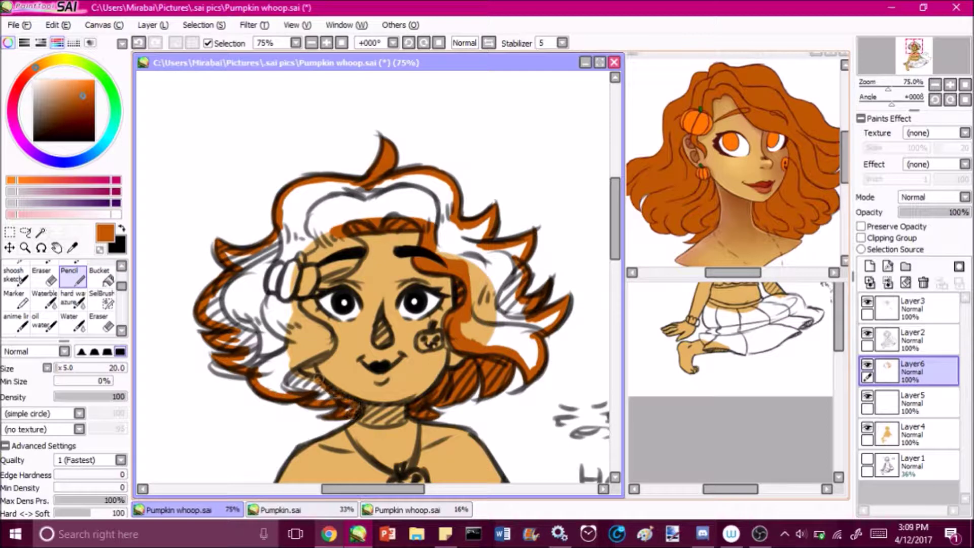
drag(309, 323, 331, 354)
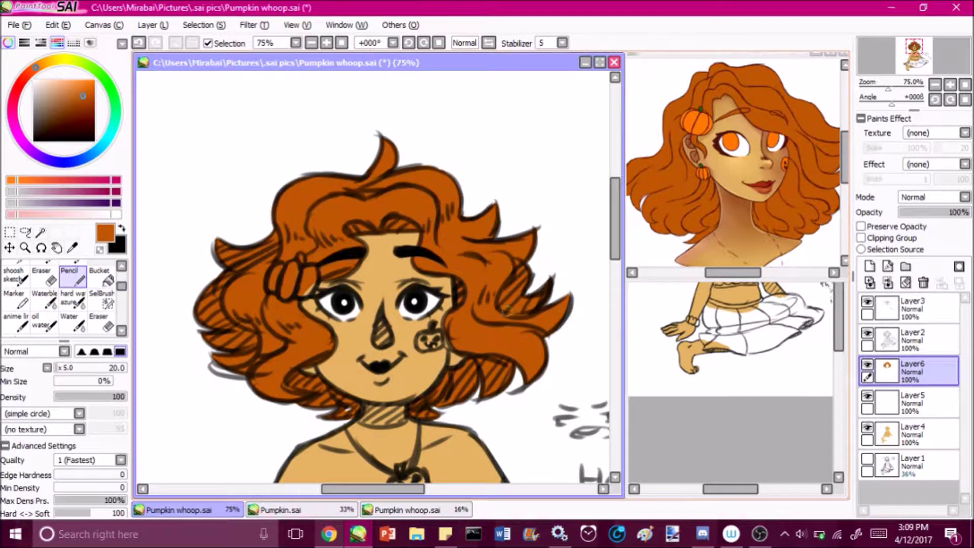
On a new layer, colour the pumpkin accessories and top bright orange, and outline and bucket-fill the long skirt.
click(870, 266)
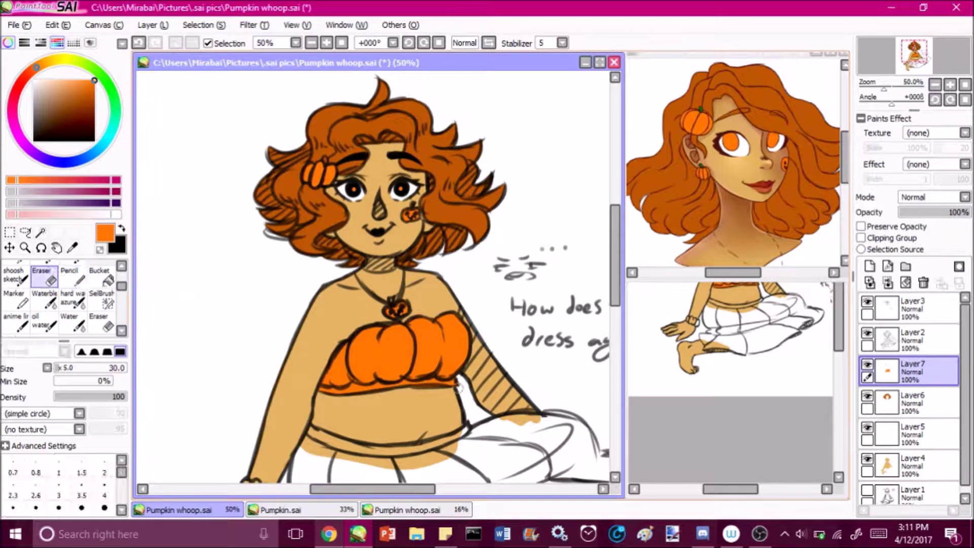
scroll(378, 276, down, 3)
mouse_move(311, 305)
mouse_down()
mouse_move(471, 291)
mouse_move(300, 350)
mouse_up()
mouse_move(300, 435)
mouse_down()
mouse_move(420, 456)
mouse_move(520, 424)
mouse_move(586, 378)
mouse_up()
mouse_move(591, 385)
mouse_down()
mouse_move(491, 386)
mouse_move(543, 332)
mouse_move(376, 278)
mouse_up()
click(104, 279)
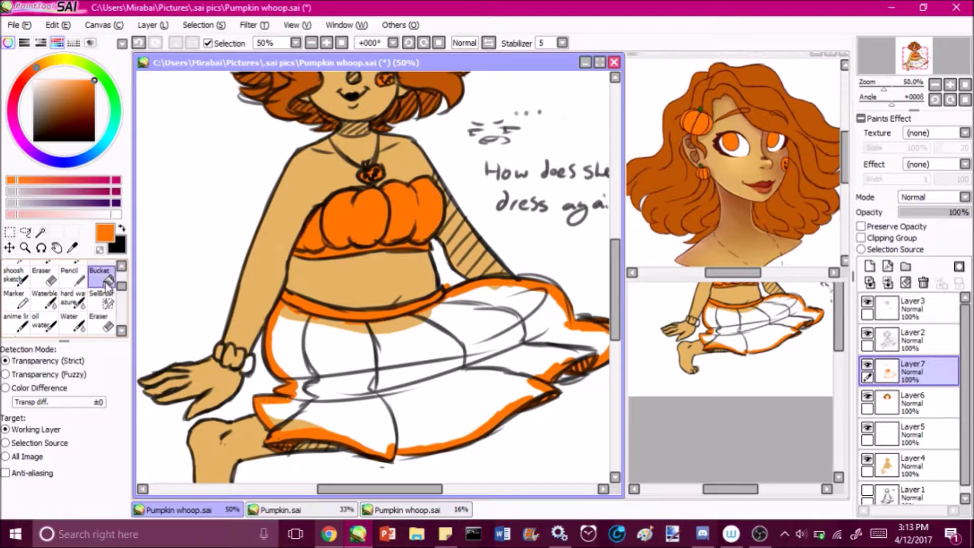
click(355, 366)
Erase the stray orange around the skirt's edges and colour the pumpkin bracelet orange with the Pencil.
key(e)
mouse_move(379, 489)
mouse_down()
mouse_move(421, 490)
mouse_move(429, 544)
mouse_up()
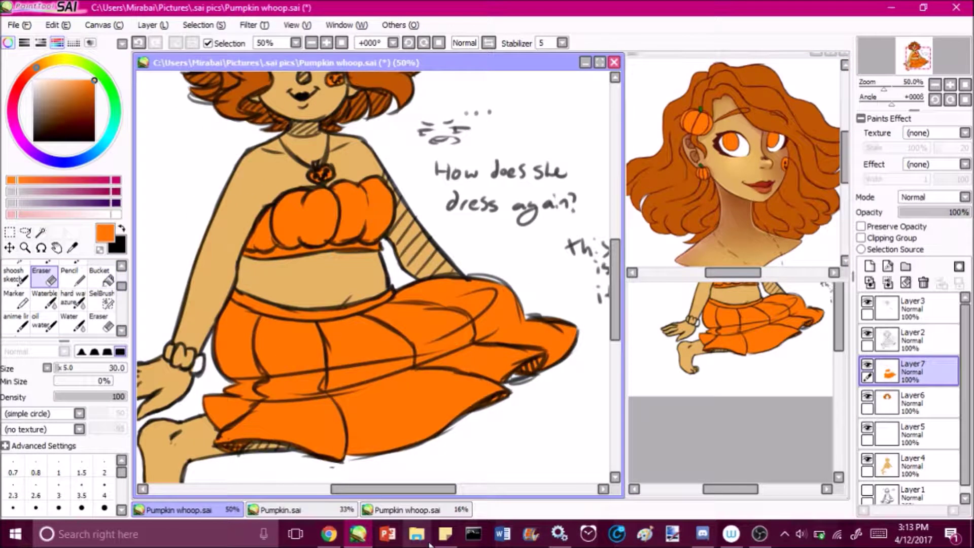
scroll(441, 469, left, 3)
key(n)
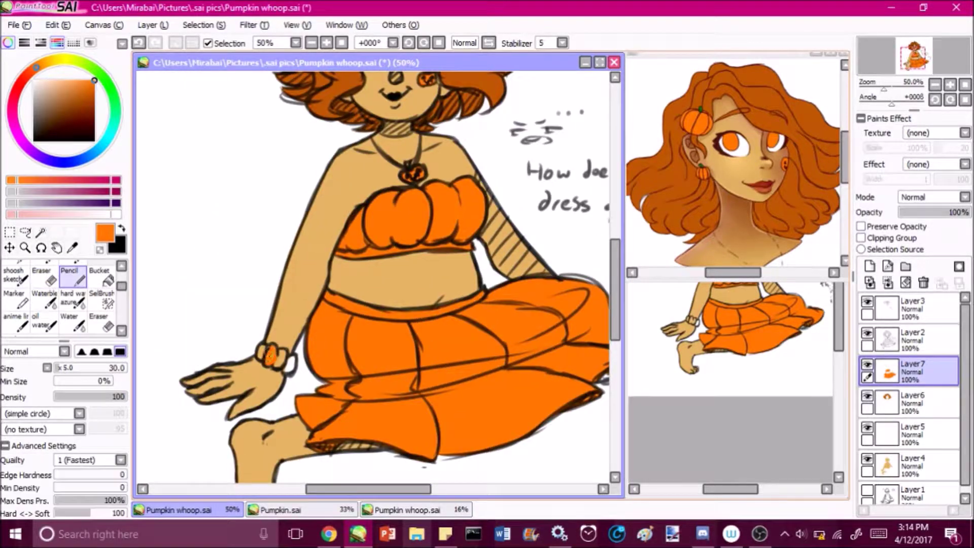
Save the flat-coloured Pumpkin whoop.sai drawing.
scroll(465, 475, down, 2)
key(ctrl+s)
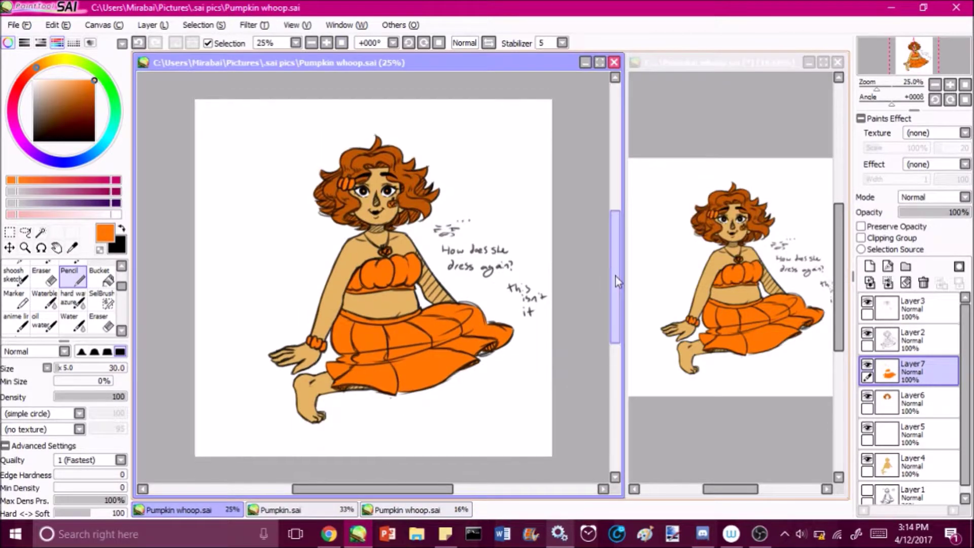
click(466, 475)
Preserve opacity on Layer4 and try a reddish-orange shadow on the stomach and the hatched arm.
scroll(465, 476, up, 1)
click(913, 466)
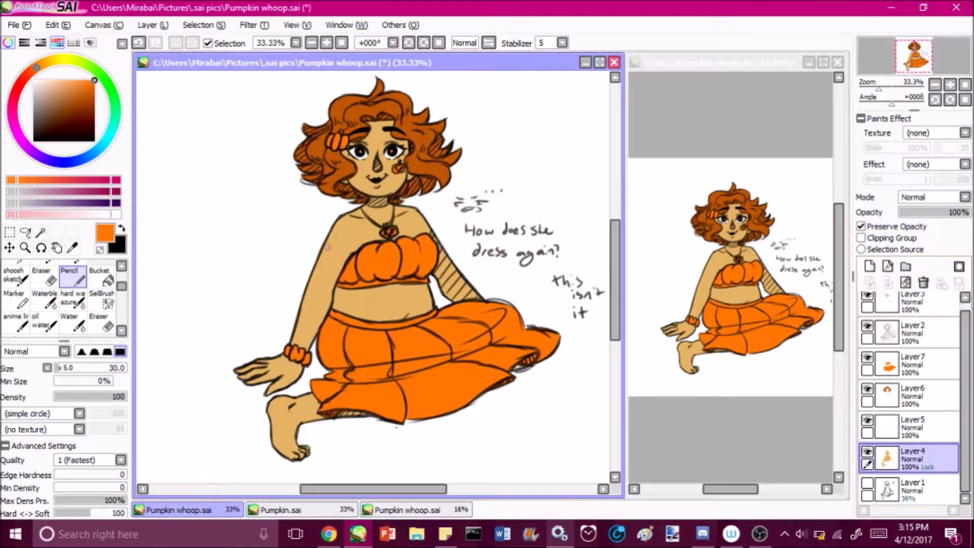
click(69, 90)
drag(349, 292, 350, 317)
drag(436, 238, 476, 296)
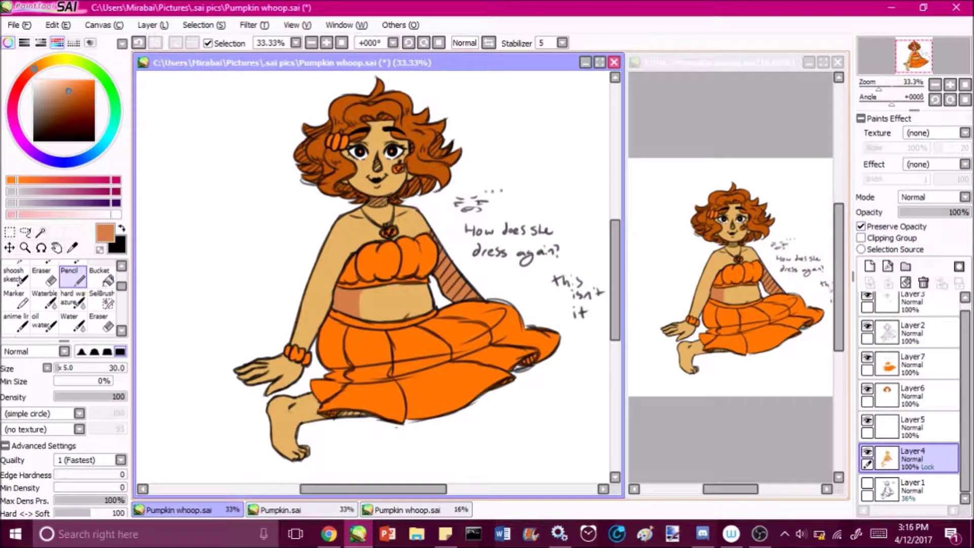
Switch the skin shadow to a browner tone and compare it on the stomach.
scroll(373, 274, up, 1)
scroll(373, 274, down, 1)
click(70, 93)
key(ctrl+y)
key(ctrl+z)
key(ctrl+y)
Extend the brown shading over the neck, arms, hand and foot on Layer4 with brush size 40.
scroll(373, 277, up, 1)
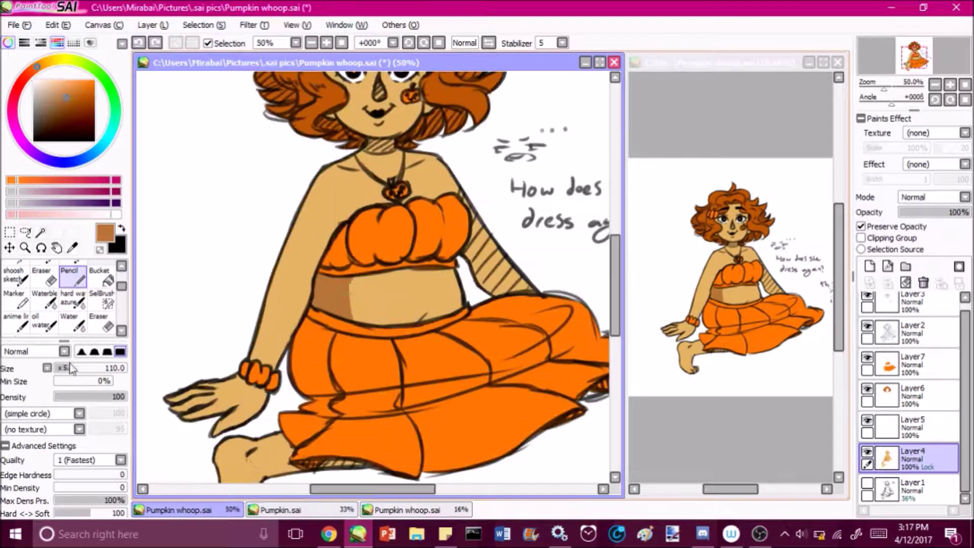
scroll(372, 277, up, 3)
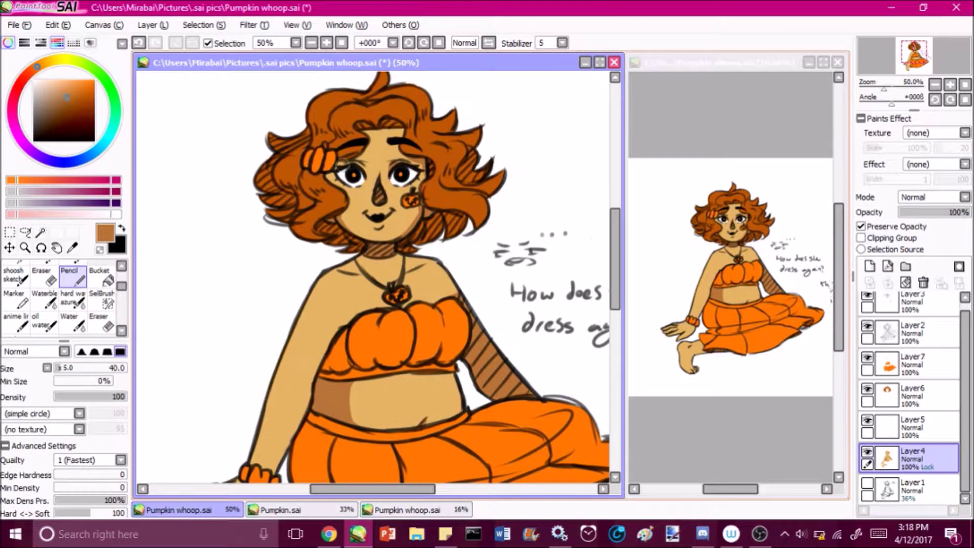
scroll(378, 274, down, 1)
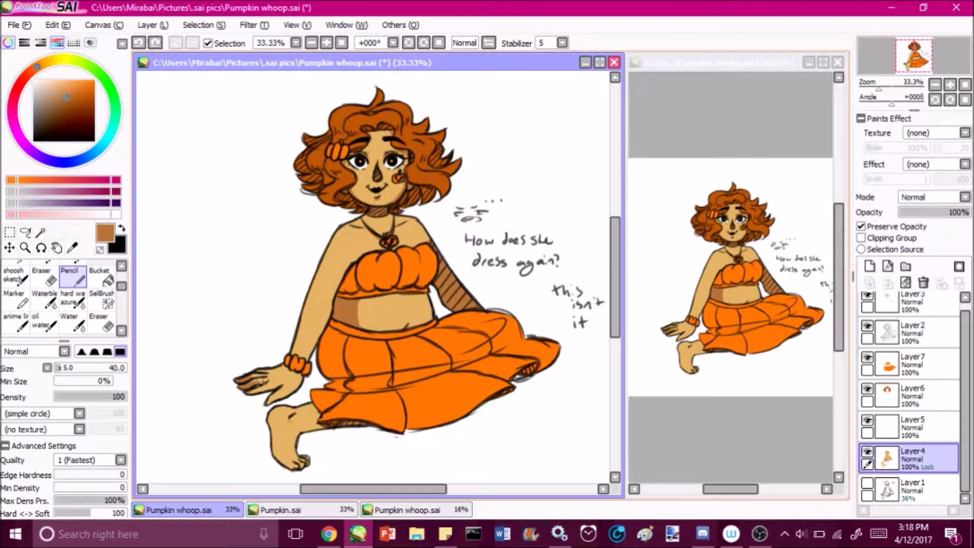
key(ctrl+z)
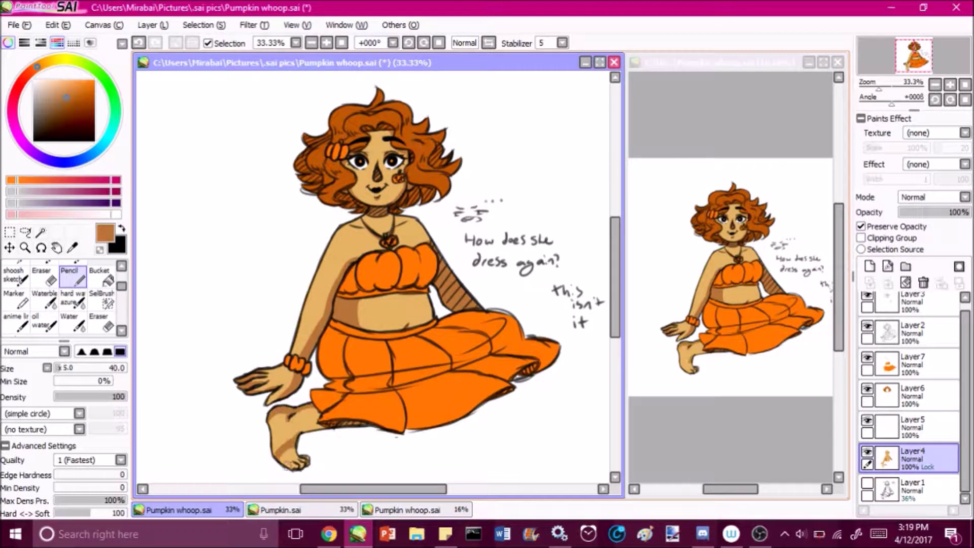
scroll(363, 246, up, 1)
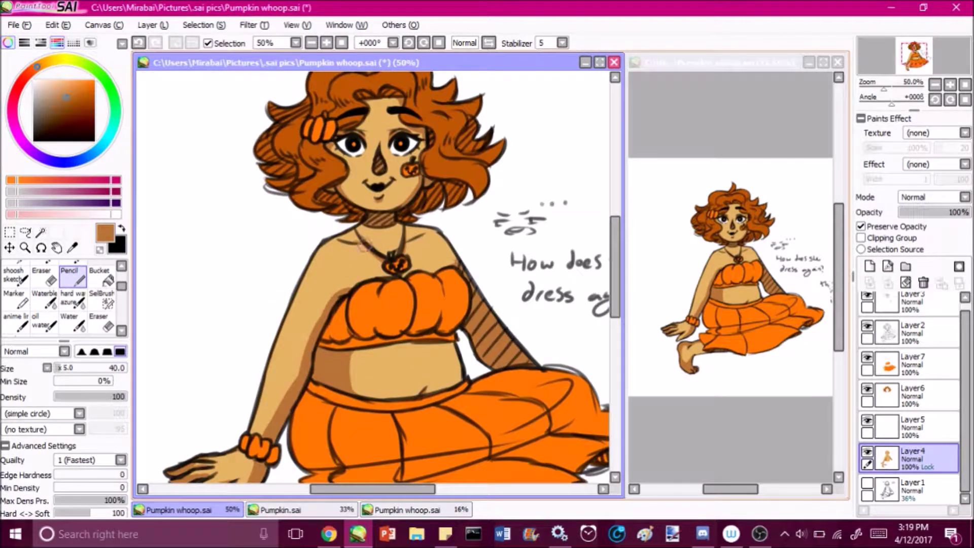
scroll(378, 276, down, 1)
Preserve opacity on Layer6 and shade the hatched inner areas and underside of the hair dark red.
click(913, 396)
click(85, 105)
scroll(378, 276, up, 1)
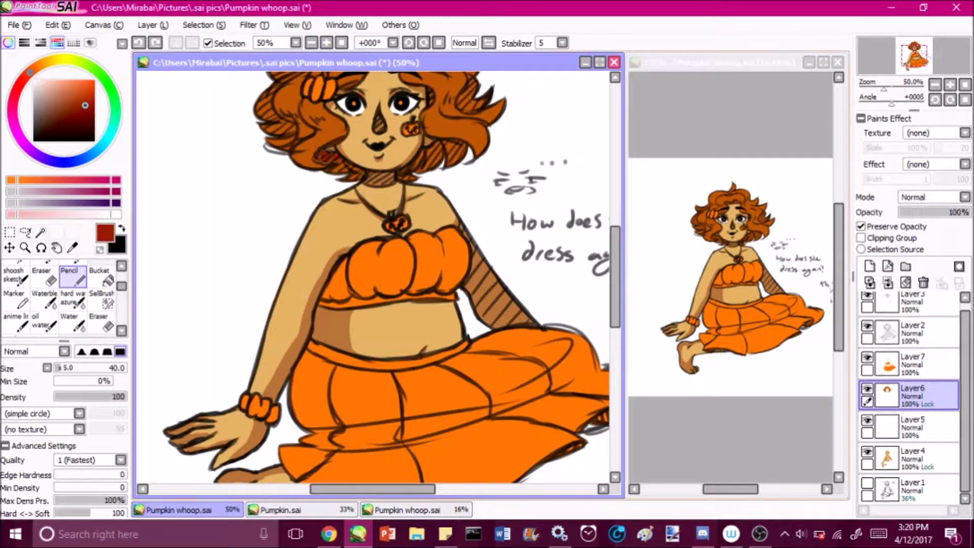
drag(324, 163, 360, 175)
drag(259, 269, 304, 201)
drag(355, 195, 401, 190)
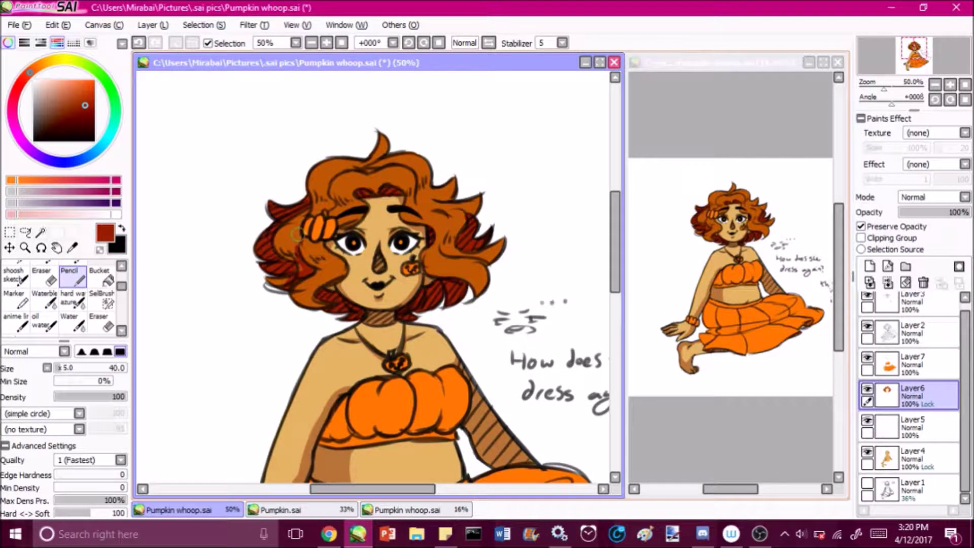
Paint darker red shadow strands into the fringe, crown and side curls of the hair, sampling the hair colour for blending.
drag(327, 200, 360, 191)
mouse_move(269, 253)
mouse_down()
mouse_move(332, 257)
mouse_move(347, 284)
mouse_up()
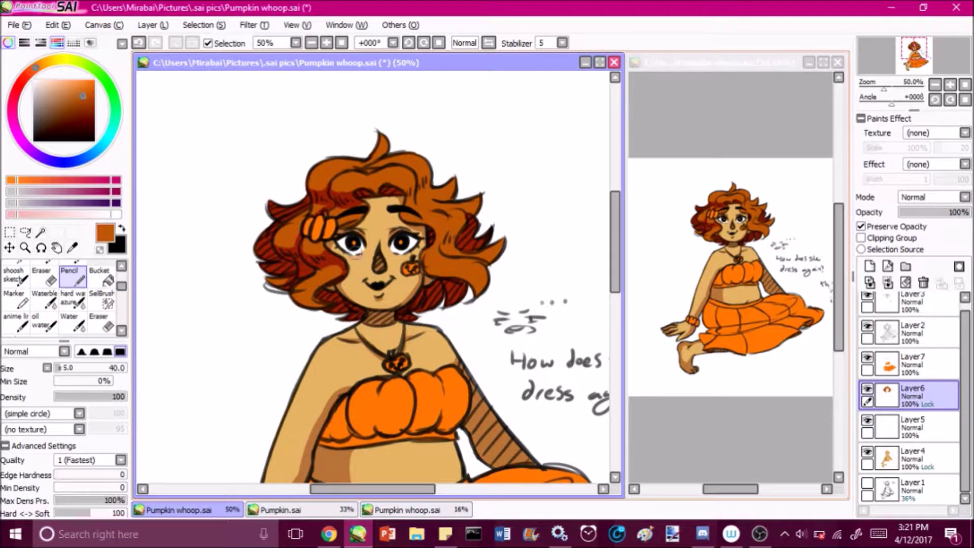
alt+click(316, 252)
drag(415, 203, 447, 181)
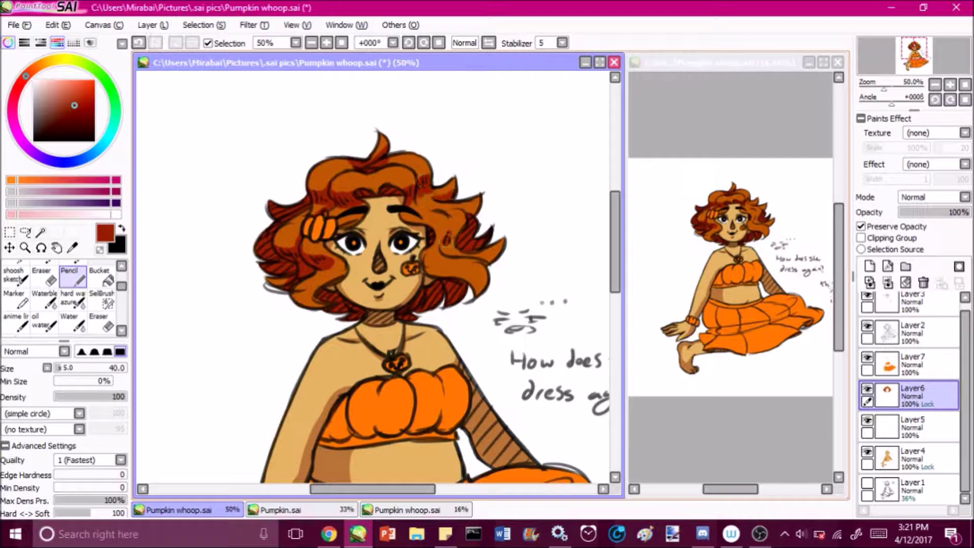
drag(444, 231, 479, 256)
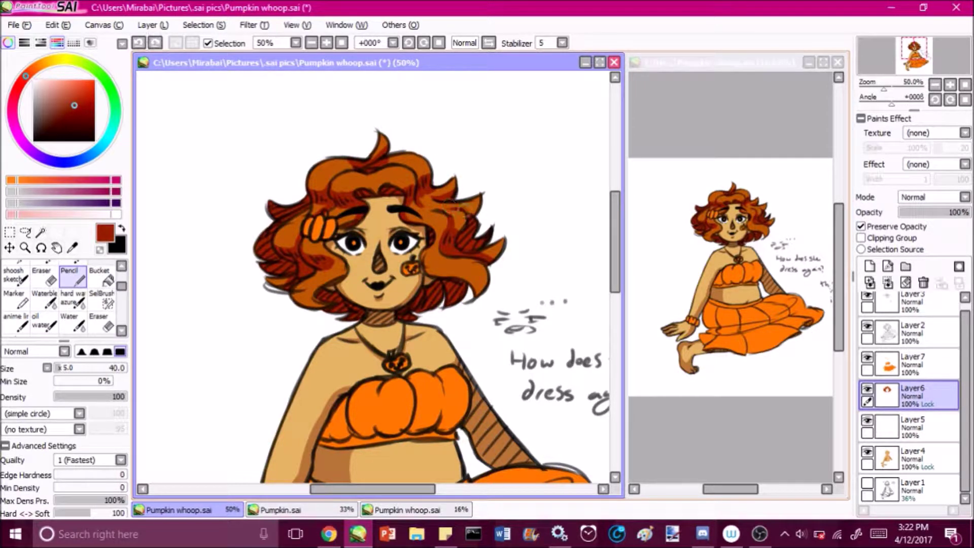
Pick a light golden orange and paint highlight strands across the hair.
scroll(373, 279, down, 1)
scroll(373, 279, up, 1)
click(47, 62)
click(77, 88)
drag(368, 190, 429, 195)
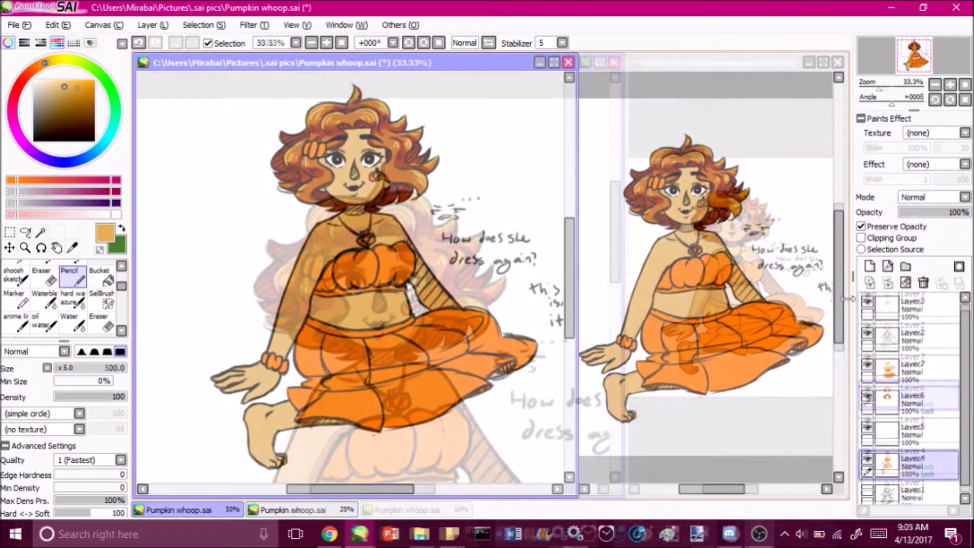
Shade the stomach, both arms and neck in reddish brown on a new layer clipped to the skin, using brush size 60.
click(32, 69)
click(67, 94)
drag(309, 296, 342, 324)
drag(414, 264, 444, 292)
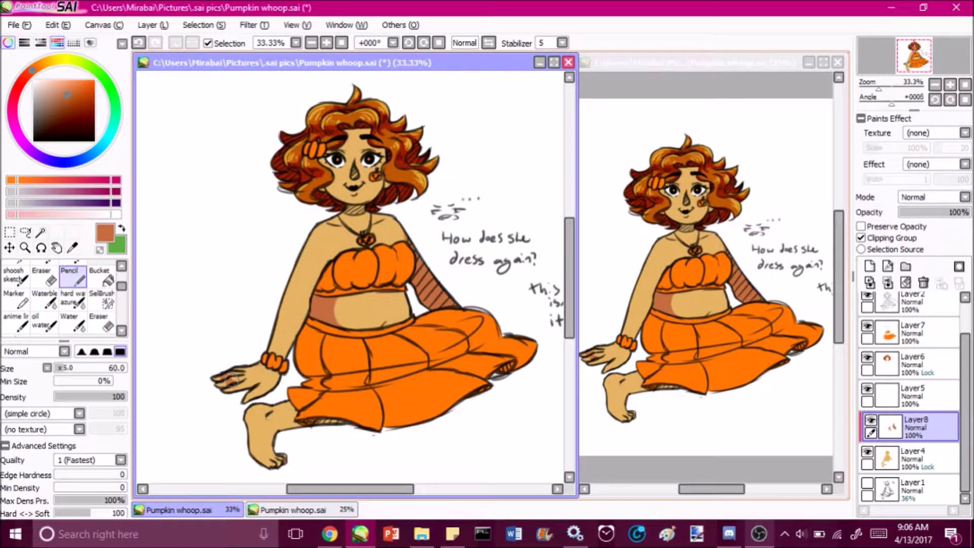
drag(284, 355, 325, 257)
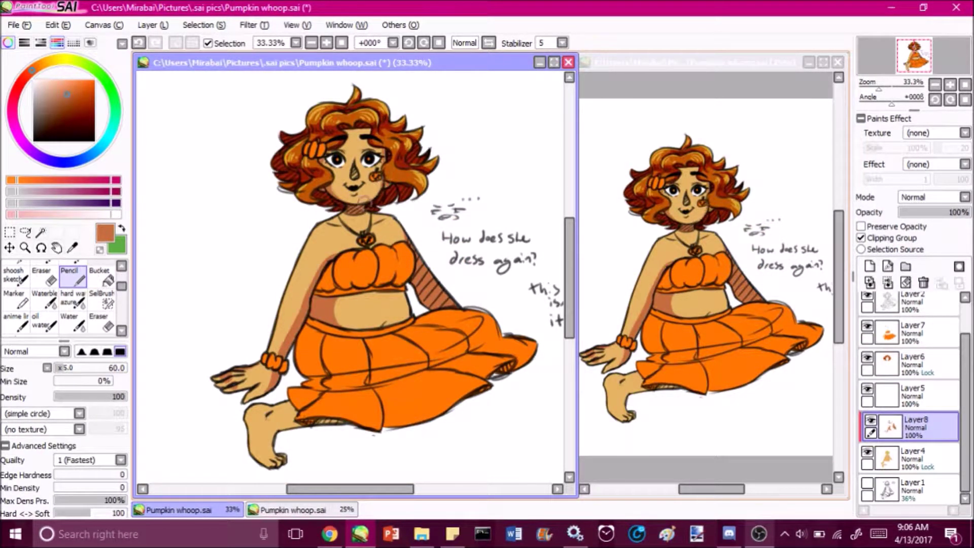
Extend the shading over the leg, foot, face and collarbones at size 30, and recolour Layer8 browner with its opacity preserved.
key(ctrl+plus)
scroll(355, 279, down, 3)
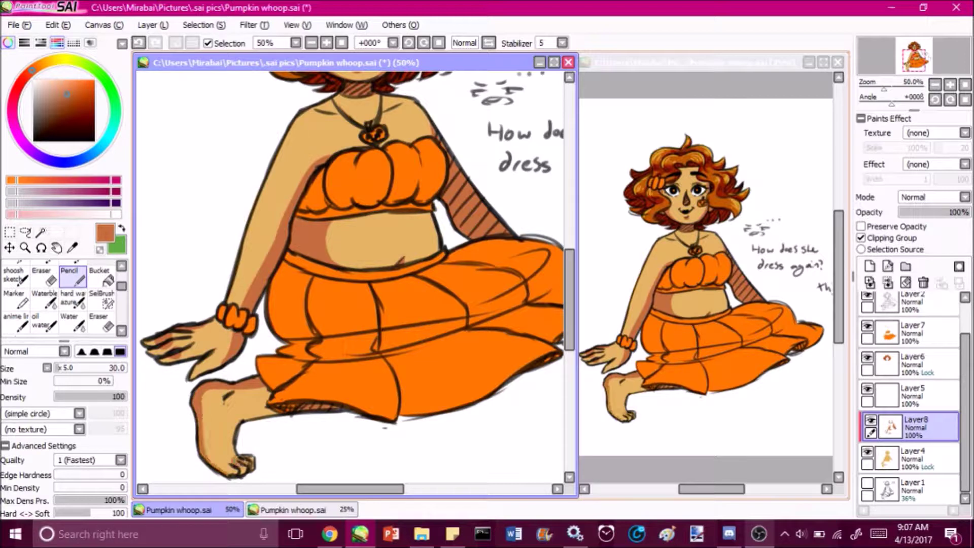
scroll(350, 277, up, 3)
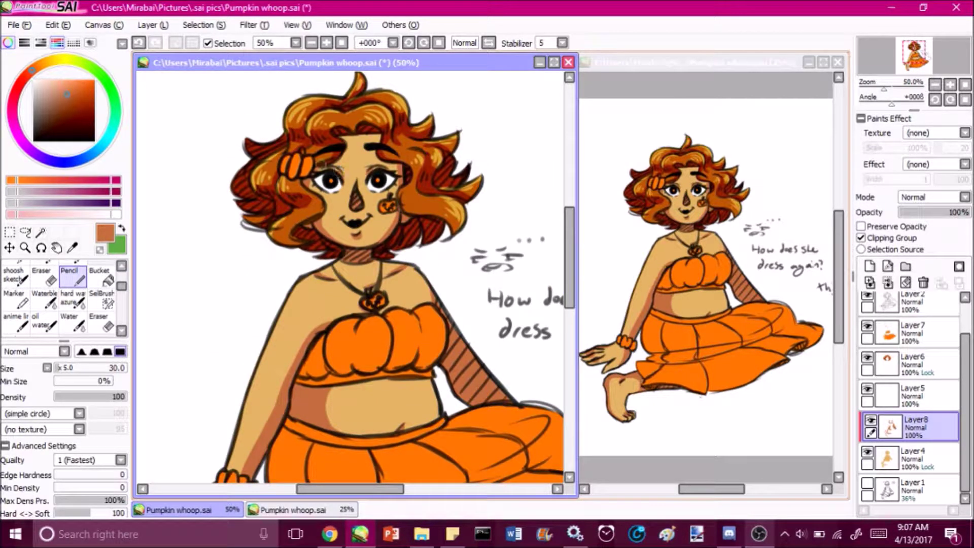
click(312, 42)
click(861, 226)
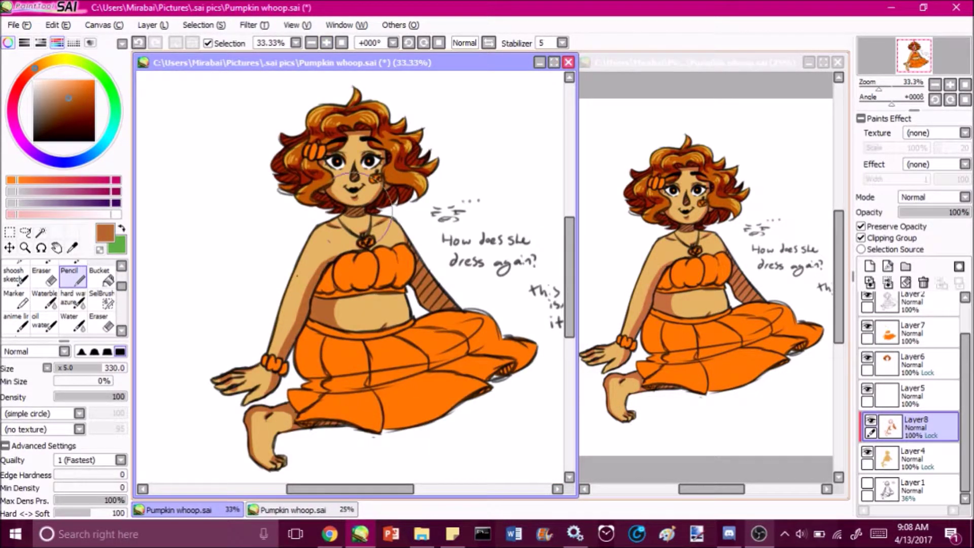
Add a new clipped layer above Layer8 and paint pale tan highlights on the skin with brush size 30.
click(869, 266)
key(ctrl+plus)
right_click(475, 167)
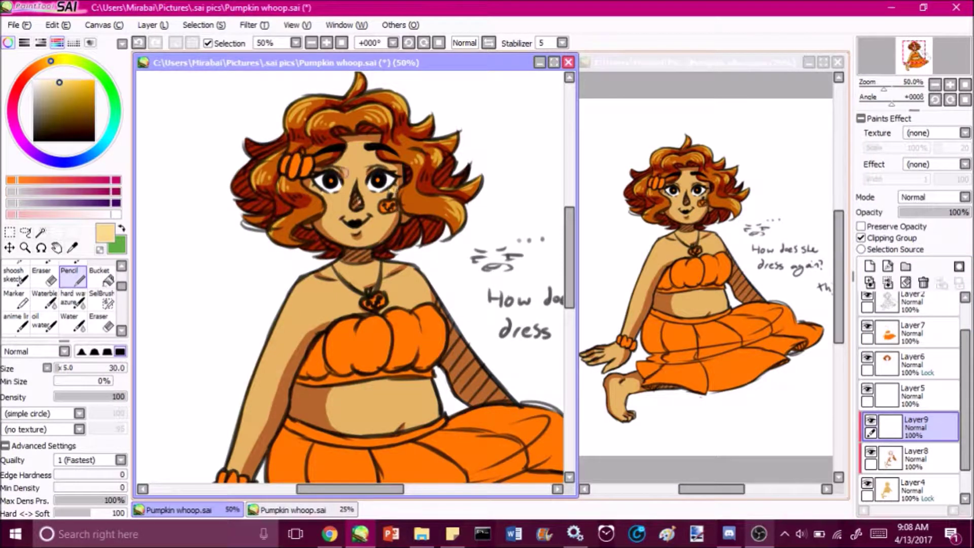
key(ctrl+minus)
key(ctrl+plus)
key(ctrl+minus)
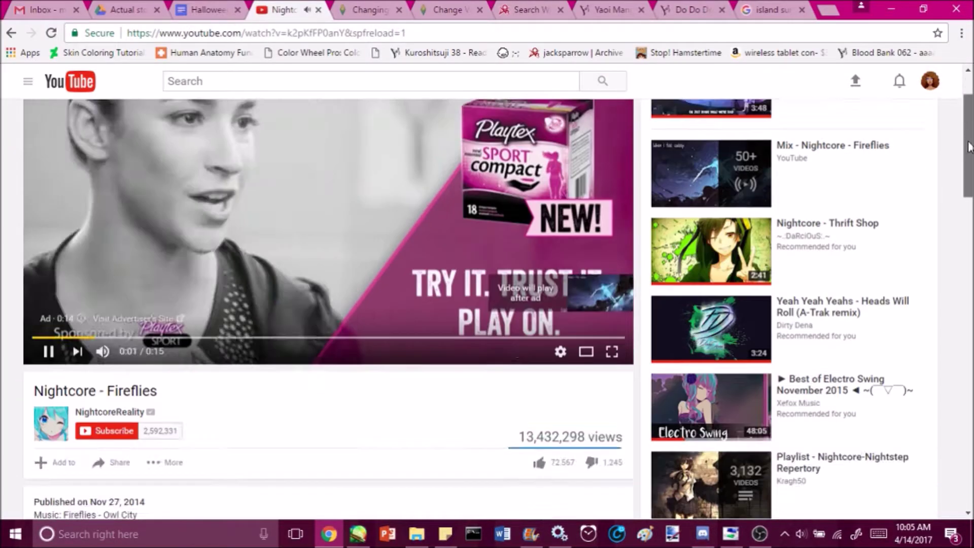
scroll(330, 304, down, 10)
Shade the skirt's folds and lower tier in dark red-orange on clipped Layer10 with brush size 40.
drag(305, 379, 426, 366)
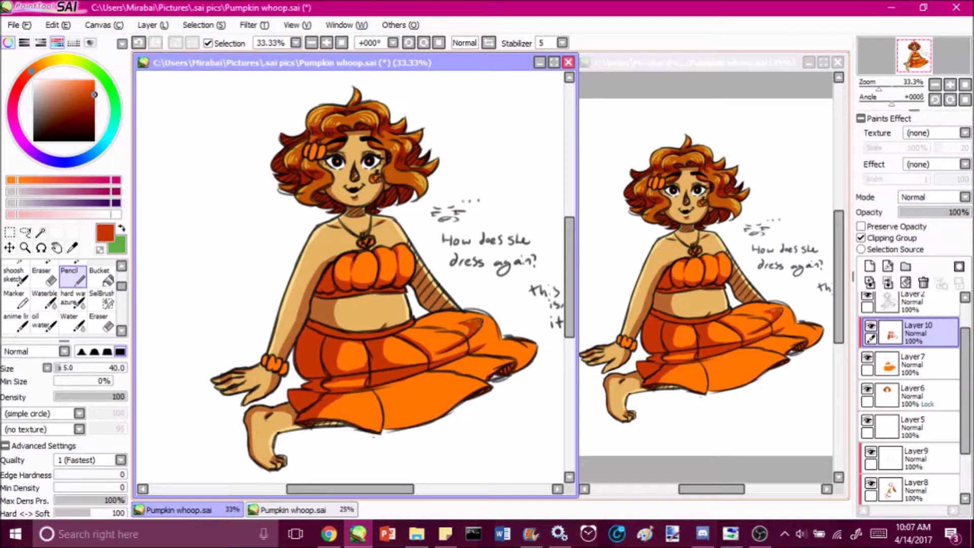
drag(400, 385, 457, 370)
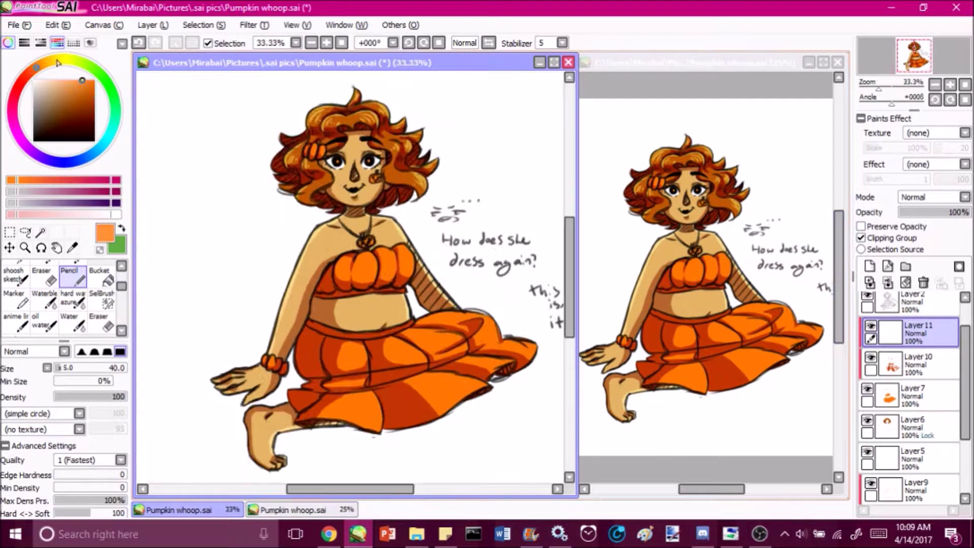
click(358, 534)
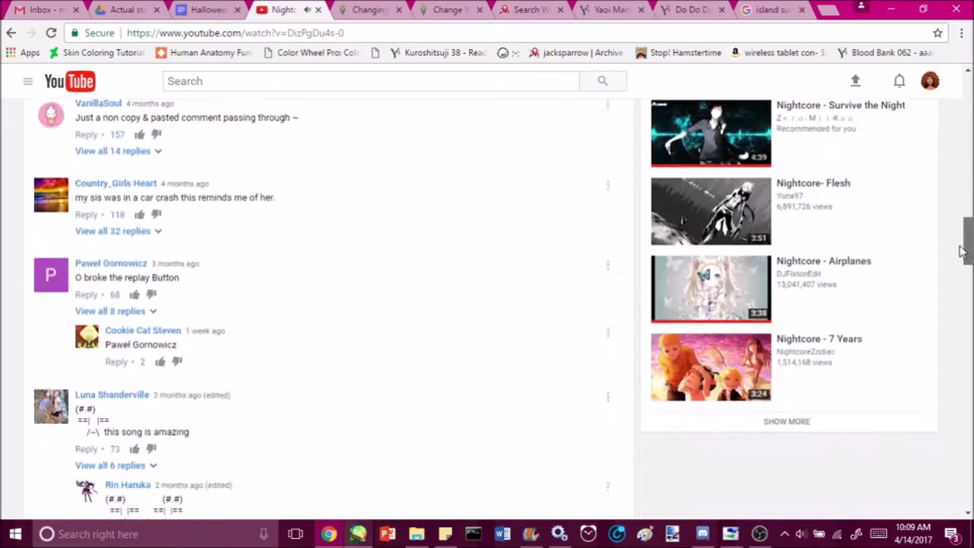
Switch back to PaintTool SAI and paint light orange highlights on the pumpkin top and skirt on clipped Layer11 with brush size 25.
click(359, 534)
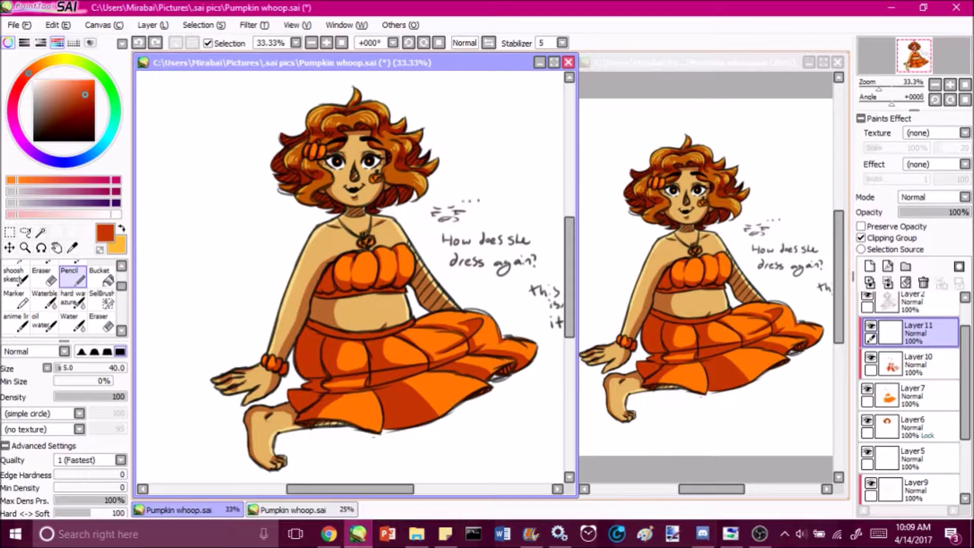
drag(94, 83, 79, 80)
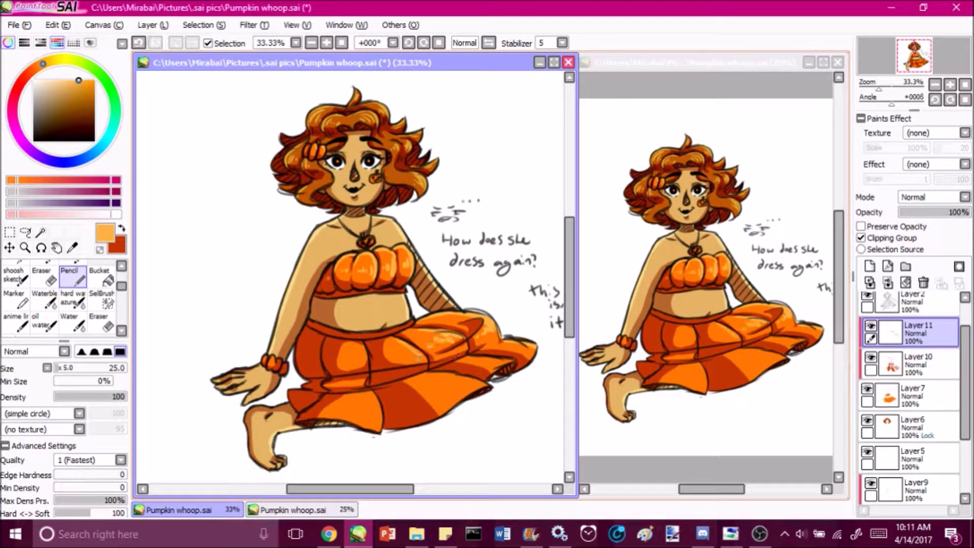
key(ctrl+z)
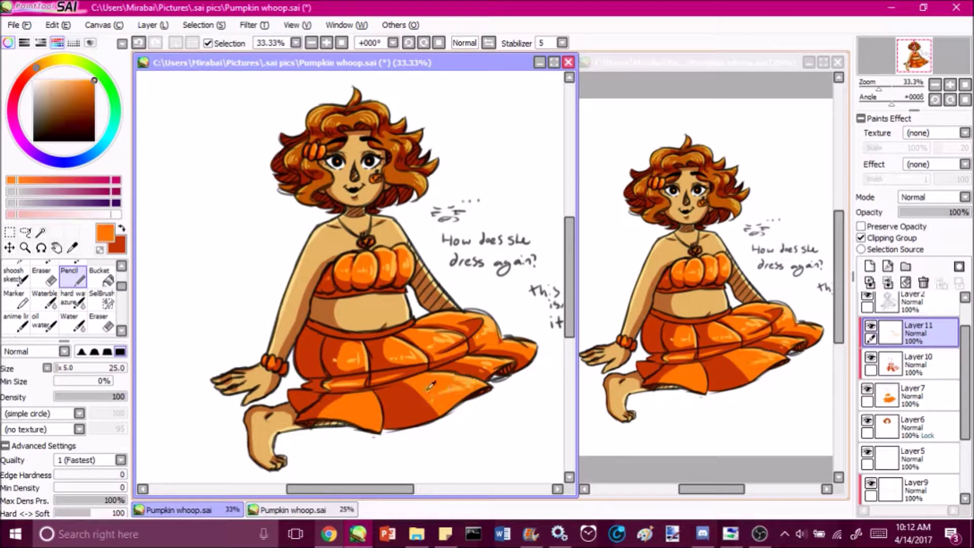
scroll(355, 279, down, 1)
scroll(355, 279, up, 1)
key(ctrl+y)
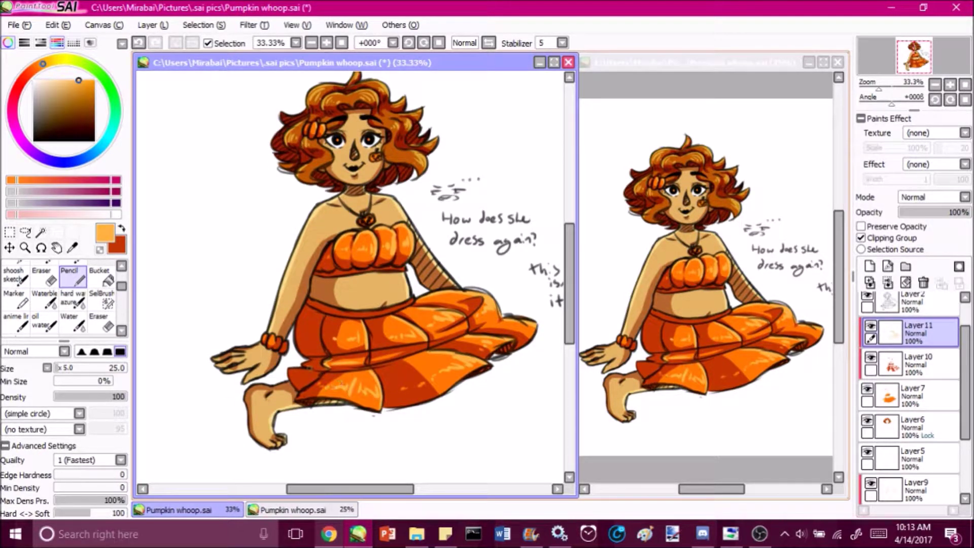
scroll(355, 279, up, 1)
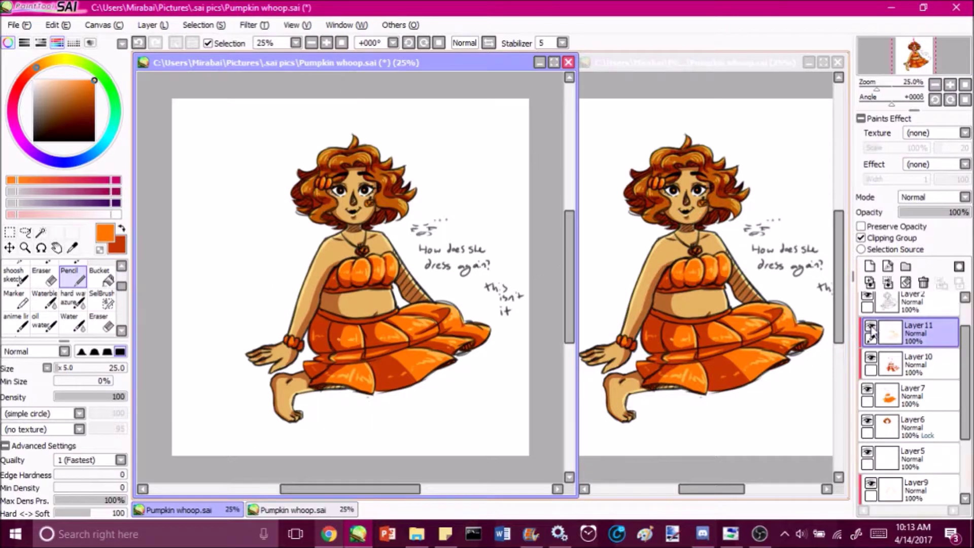
Trim the skirt highlights with the eraser at size 30 and refine them with light orange pencil strokes at size 25.
key(e)
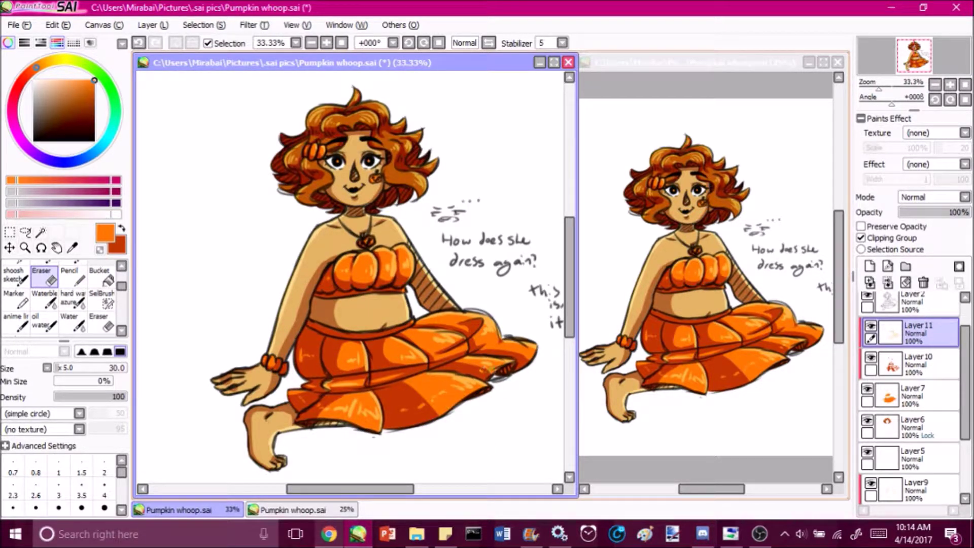
key(e)
key(e)
click(81, 283)
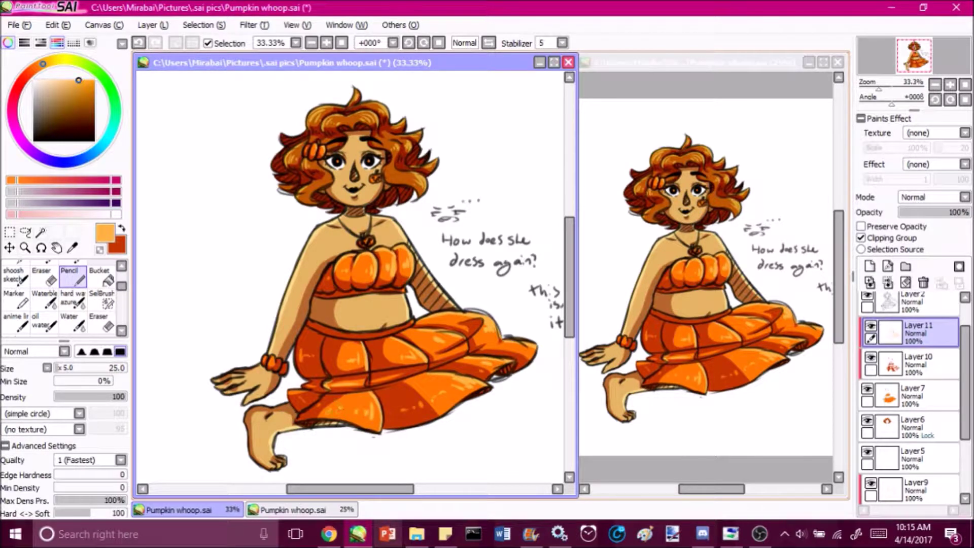
scroll(456, 290, down, 1)
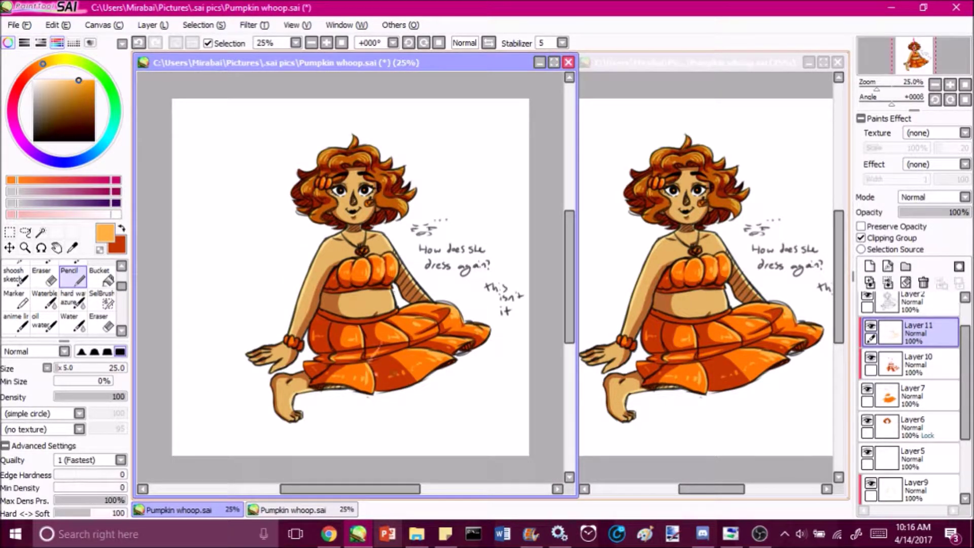
Recolour the hair's inner lines and hatching dark red on the clipped layers above the line art, using brush size 40.
click(326, 43)
click(326, 42)
click(75, 106)
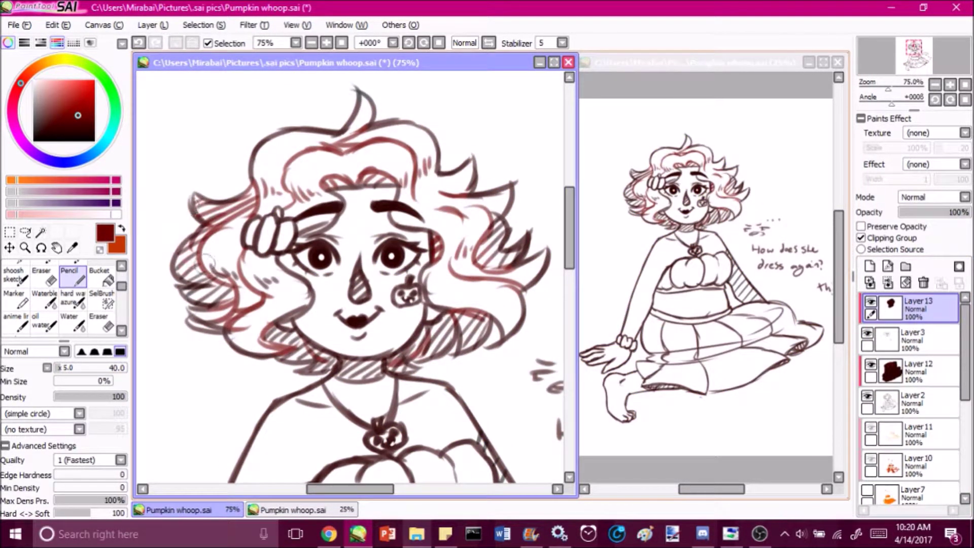
key(Down)
key(Down)
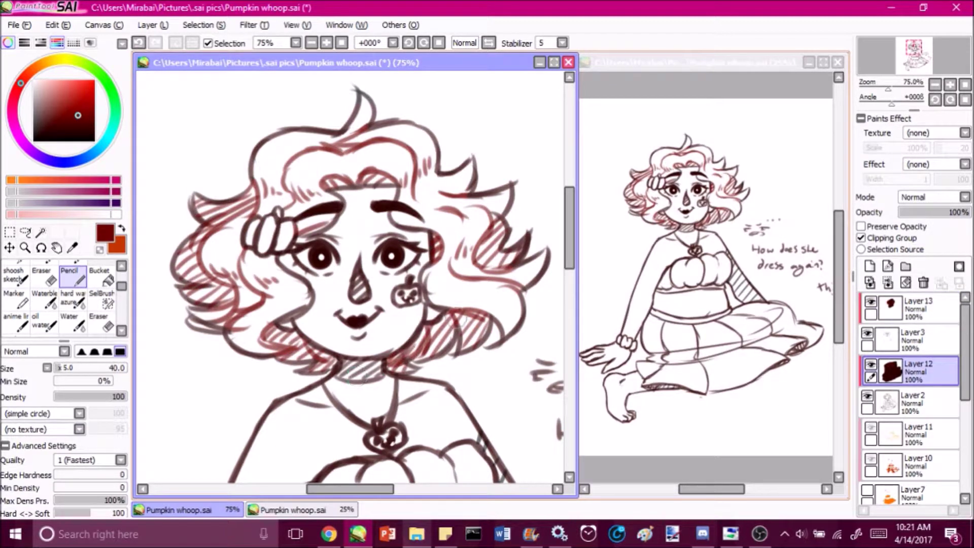
key(e)
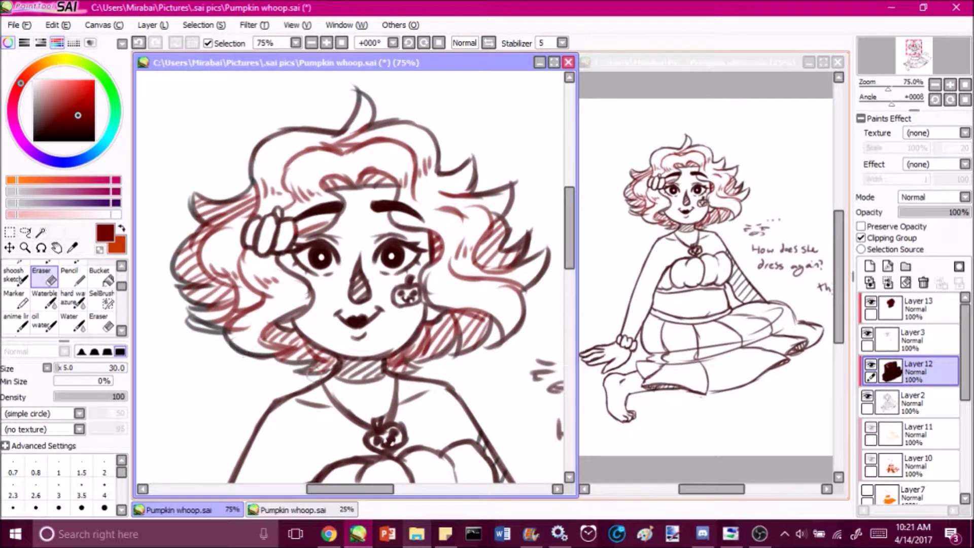
key(n)
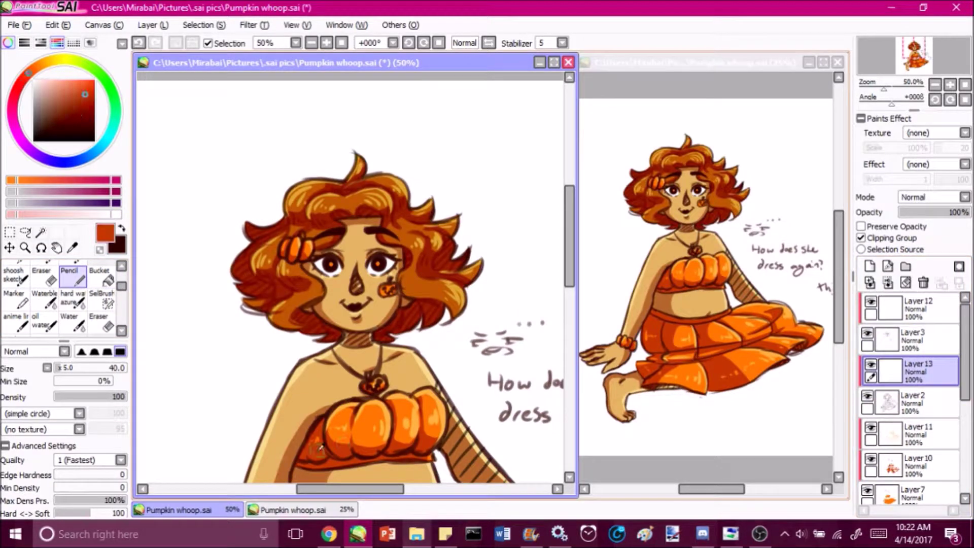
Recolour the collarbone, nose, mouth and arm-hatching lines reddish brown on clipped Layer13 and Layer12 with brush size 40.
alt+click(320, 447)
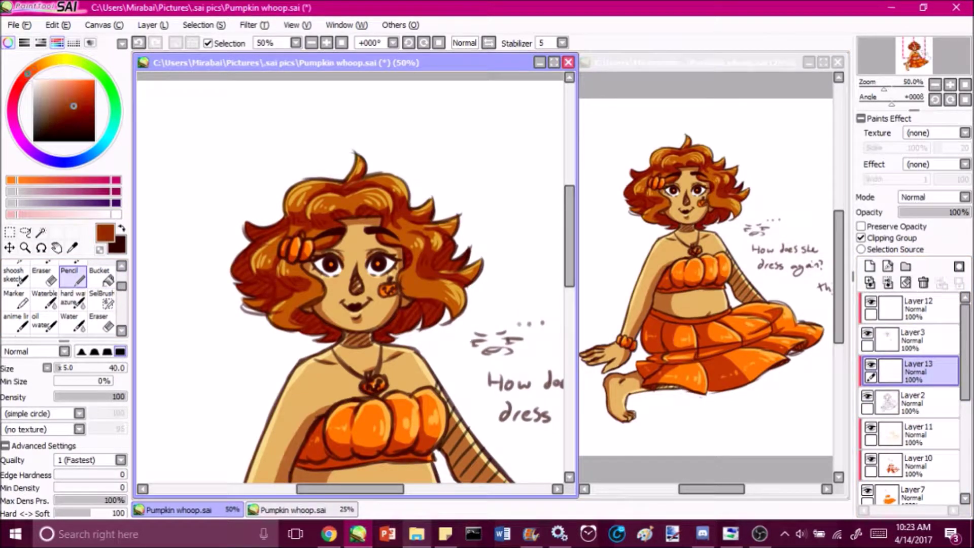
scroll(398, 229, down, 5)
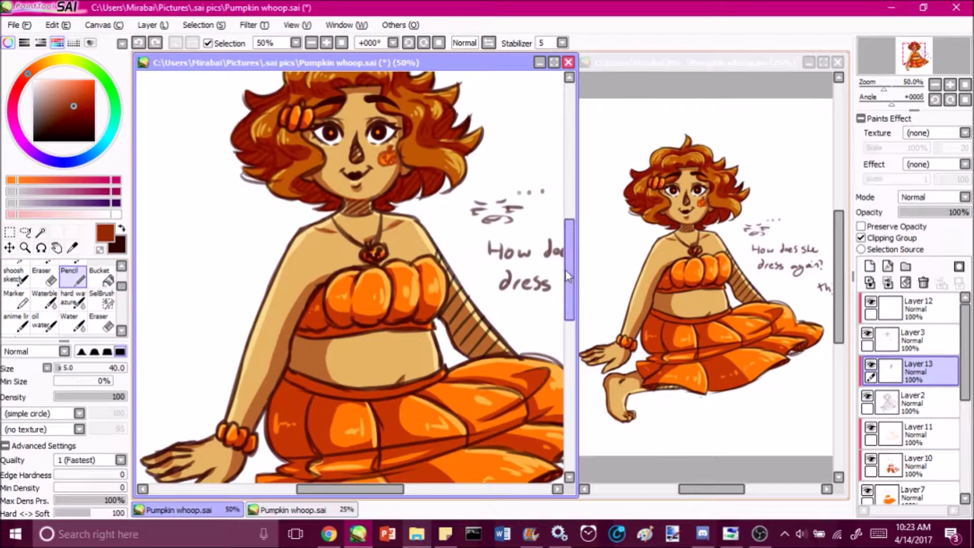
scroll(568, 277, down, 5)
key(ctrl+minus)
key(ctrl+plus)
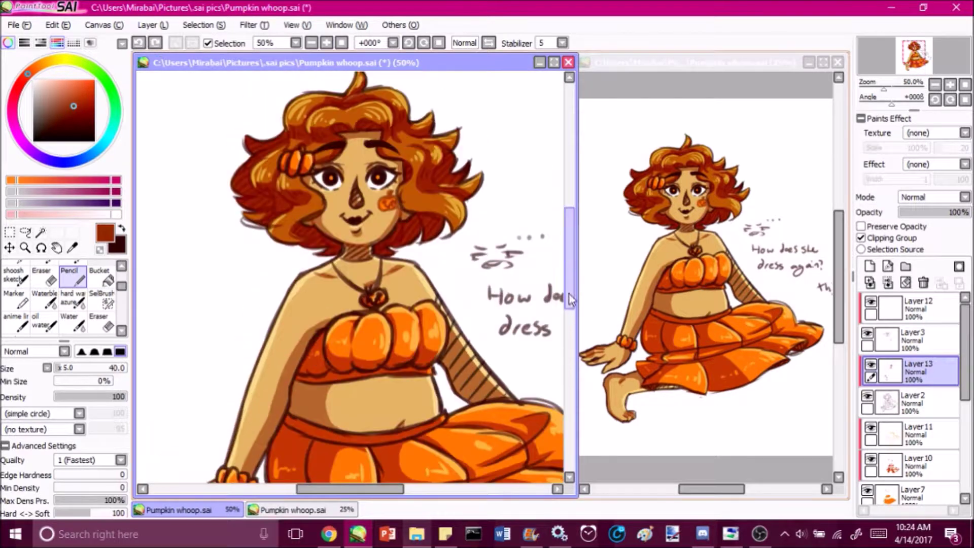
click(913, 308)
scroll(332, 165, down, 5)
scroll(333, 165, up, 5)
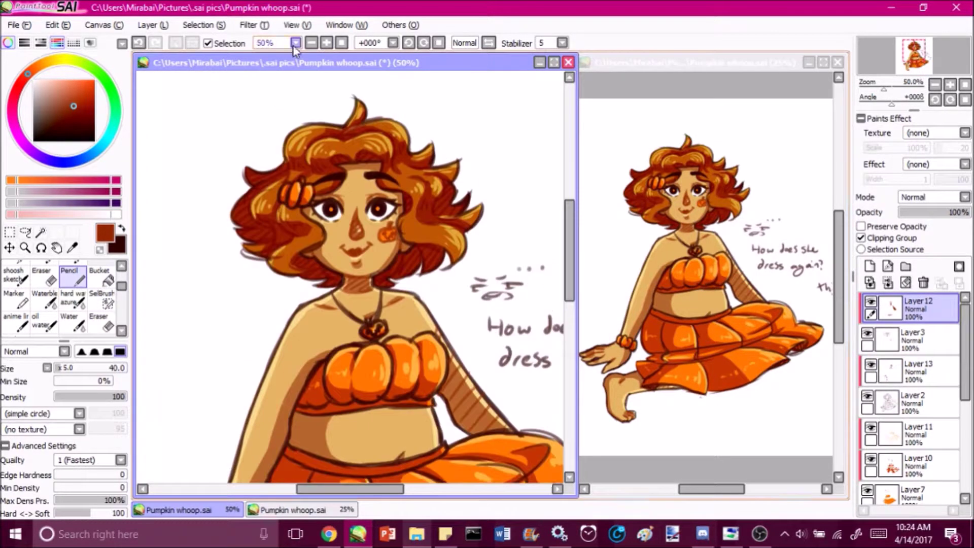
Colour the eyes on Layer12 with orange irises and red lash lines, using brush size 40.
key(ctrl+plus)
mouse_move(394, 235)
mouse_down()
mouse_move(319, 226)
mouse_move(394, 228)
mouse_up()
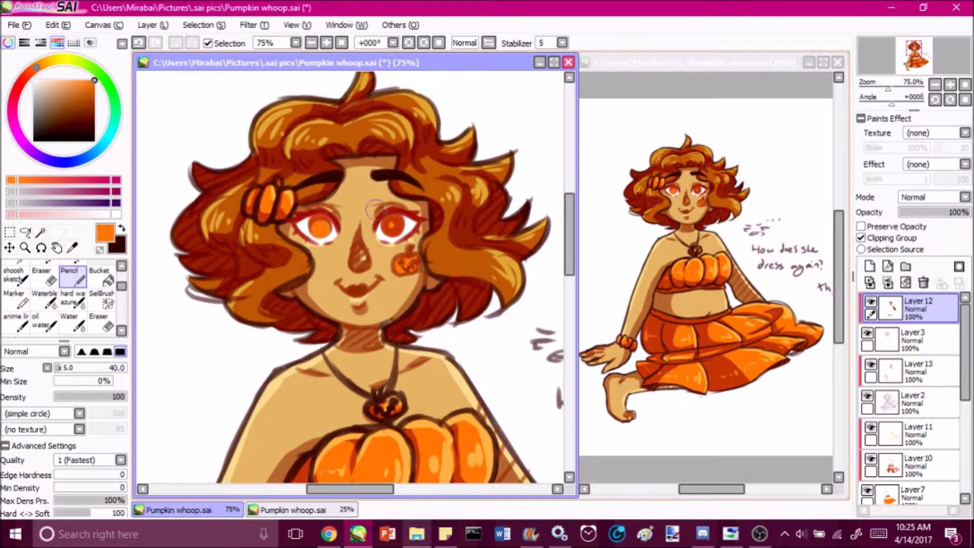
key(ctrl+minus)
click(326, 43)
key(ctrl+minus)
key(ctrl+plus)
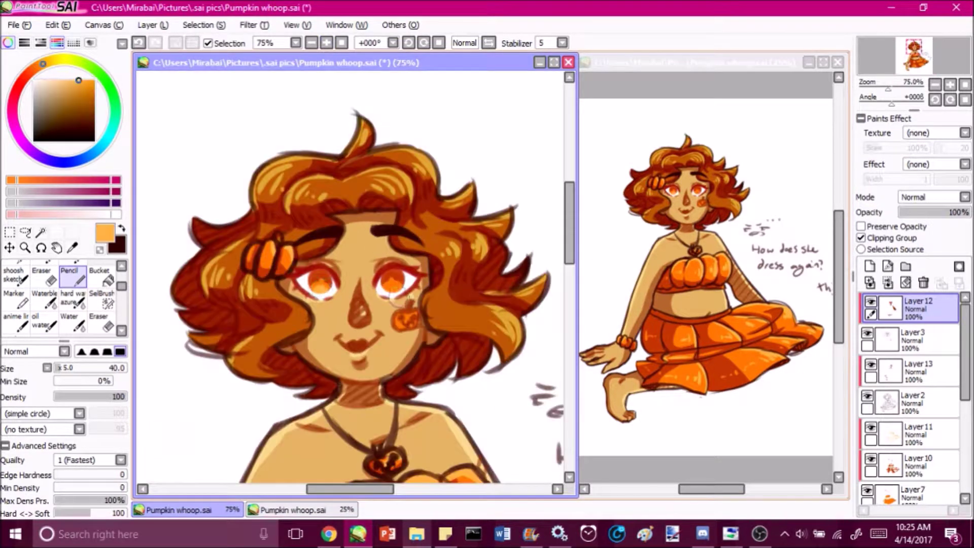
Add light orange accents to the irises and white highlights in both eyes, reducing the brush size to 30.
scroll(355, 253, down, 1)
drag(310, 193, 333, 213)
key(ctrl+plus)
scroll(355, 279, down, 4)
scroll(355, 279, up, 4)
key(ctrl+minus)
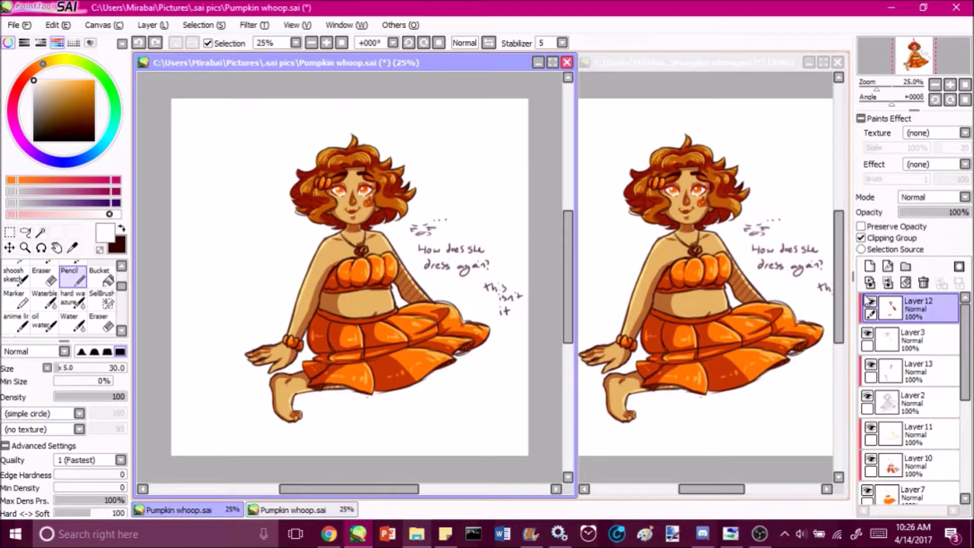
Recolour both eyebrows dark red on Layer12 with brush size 30.
key(ctrl+plus)
click(22, 80)
key(ctrl+plus)
click(76, 113)
key(ctrl+plus)
drag(305, 153, 379, 148)
key(ctrl+minus)
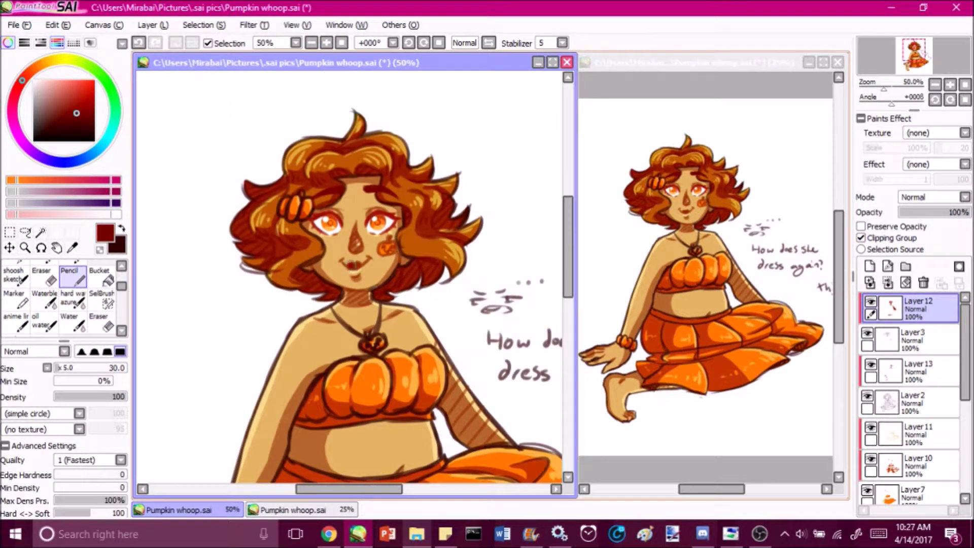
Colour the lips in a brighter dark red on Layer12 with brush size 30.
key(ctrl+plus)
click(75, 104)
drag(344, 284, 381, 274)
scroll(355, 276, down, 2)
Recolour the lines of the pumpkin pendant, necklace cord and hair clip dark red on Layer13 at size 30.
click(918, 370)
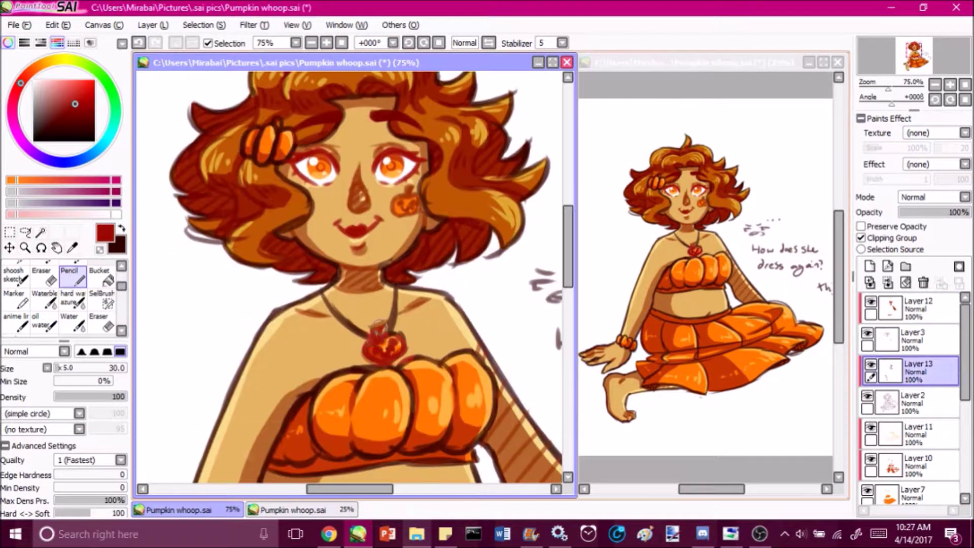
key(ctrl+minus)
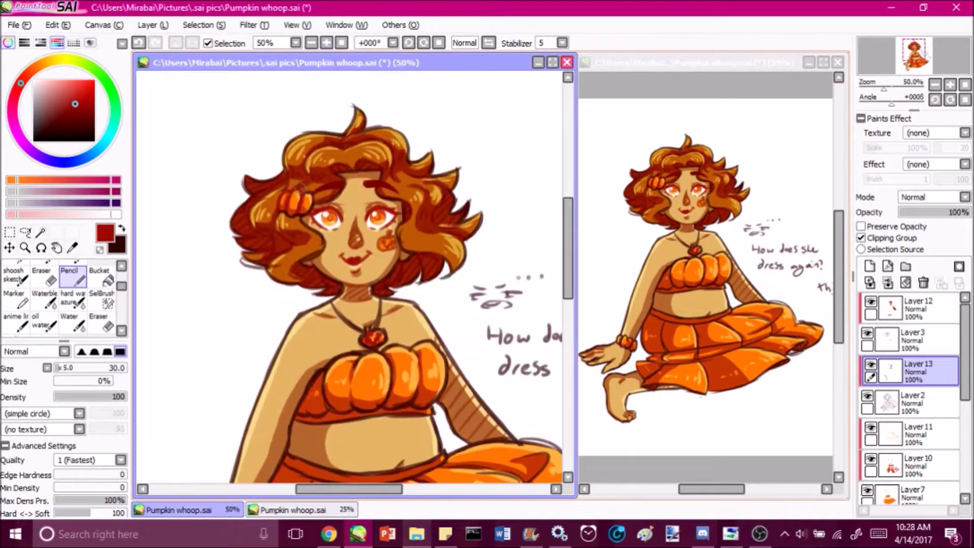
scroll(537, 255, down, 2)
scroll(537, 255, down, 2)
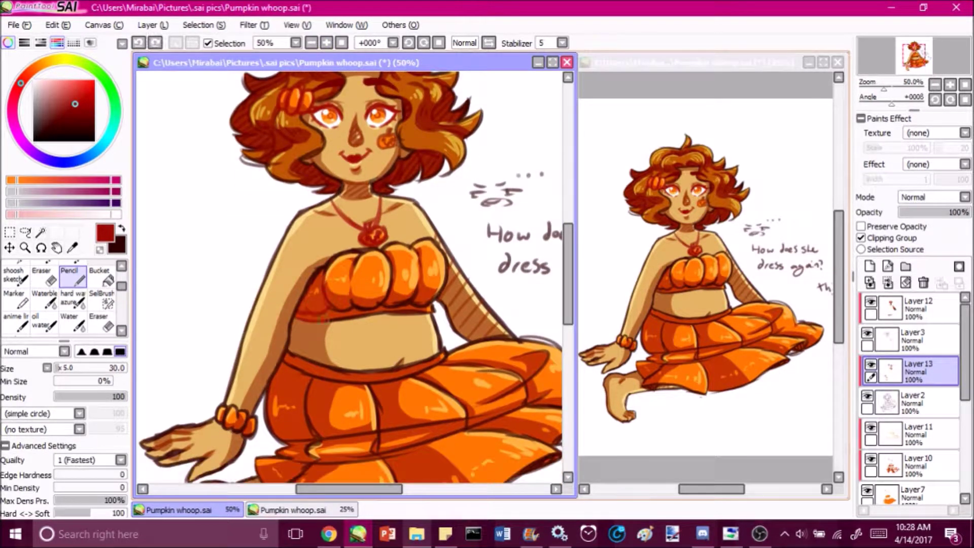
Recolour the inner lines of the pumpkin top and skirt dark red on Layer13, enlarging the brush to 55 for the skirt.
scroll(350, 277, down, 1)
click(44, 276)
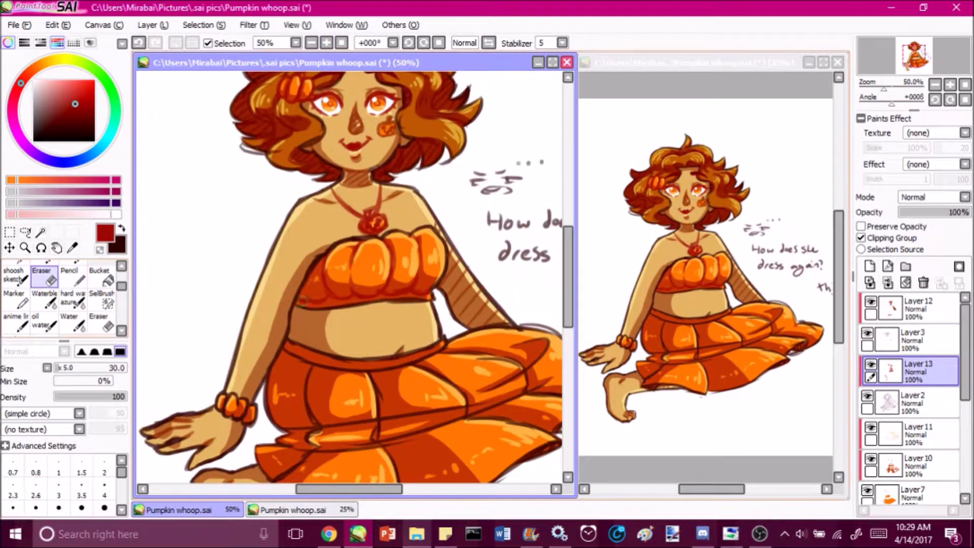
key(ctrl+minus)
key(ctrl+minus)
key(ctrl+plus)
key(n)
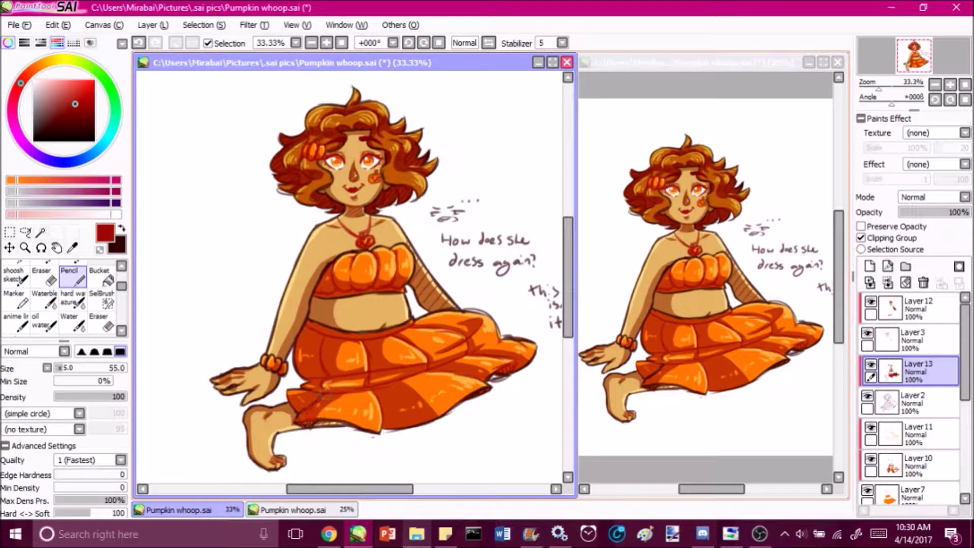
Sample a reddish brown near the stomach crease and erase the red colouring from the eyelashes on Layer12 with eraser size 30.
key(ctrl+plus)
alt+click(417, 346)
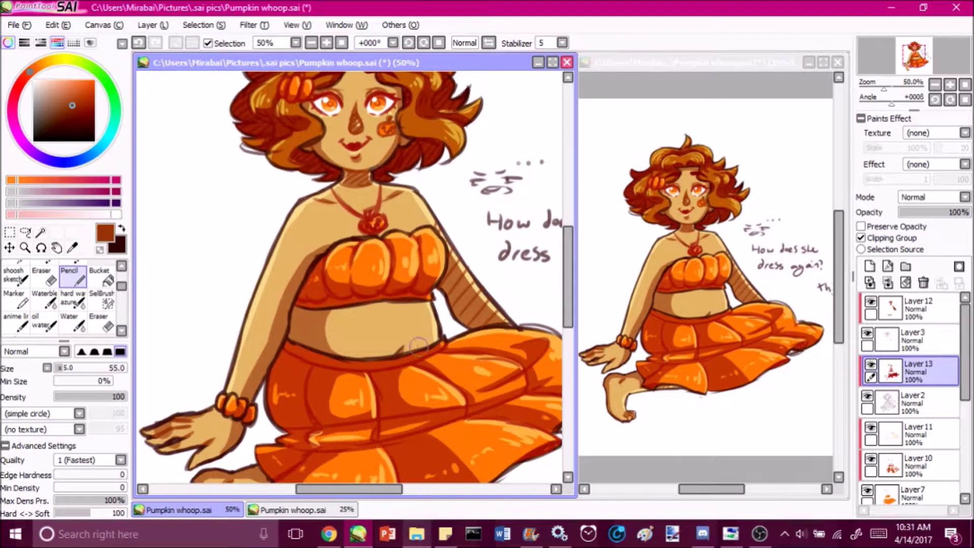
scroll(417, 346, up, 3)
key(ctrl+plus)
key(e)
key(ctrl+minus)
key(ctrl+minus)
key(ctrl+plus)
key(ctrl+plus)
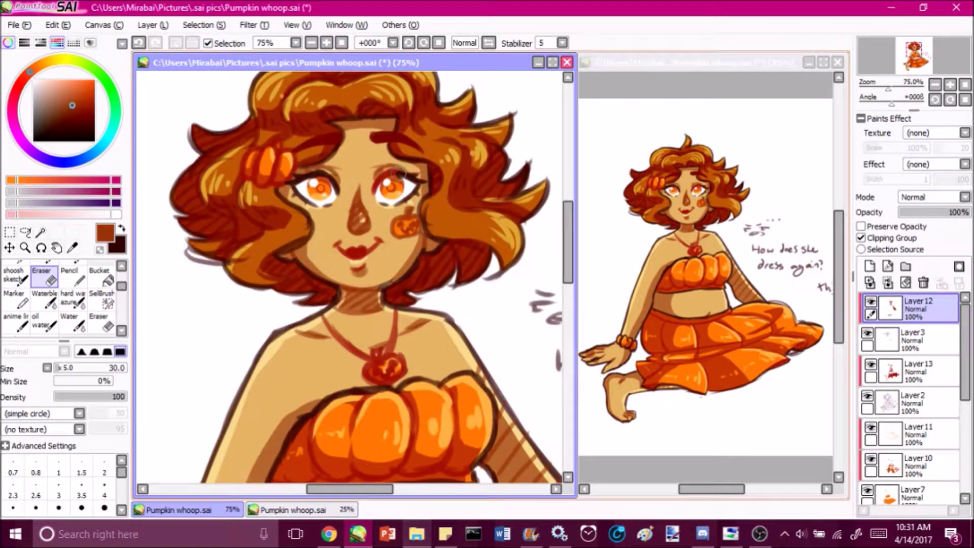
Sample a red-orange from the eye area and save the drawing.
alt+click(390, 177)
key(ctrl+minus)
key(ctrl+minus)
key(ctrl+minus)
key(ctrl+s)
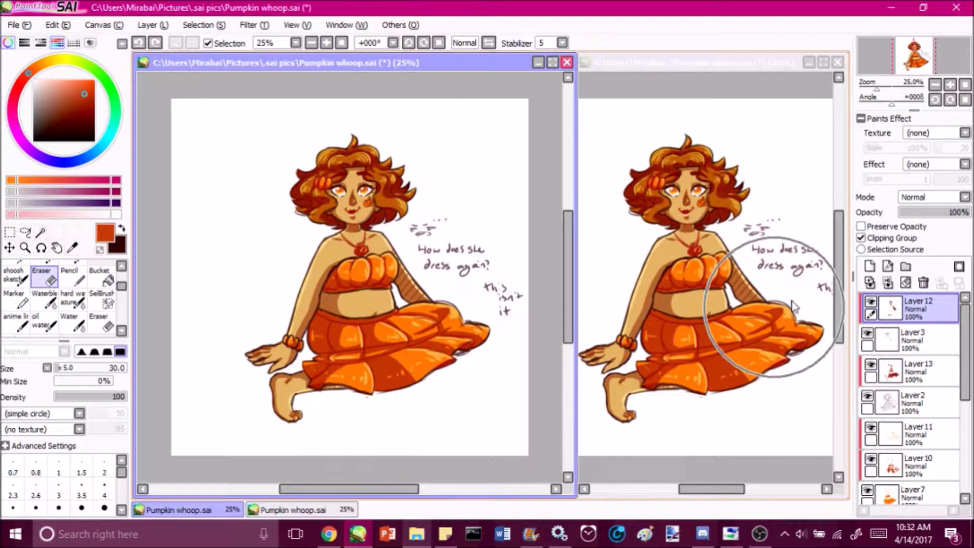
Group the artwork layers into a folder above the rough sketch and hide the sketch on Layer1.
scroll(908, 385, down, 2)
drag(908, 469, 902, 325)
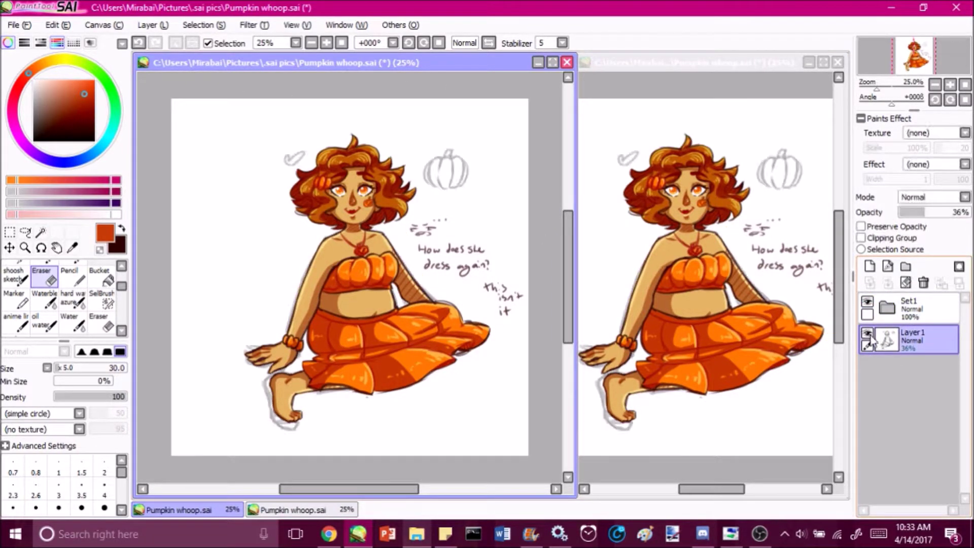
key(ctrl+t)
key(Return)
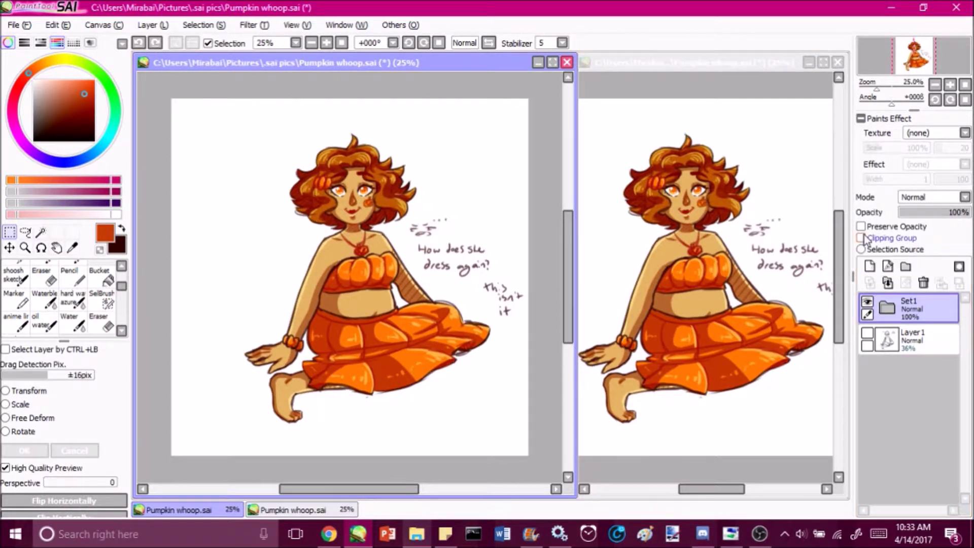
Erase the handwritten notes and recolour the flattened figure copy, Layer14, solid dark brown with its opacity preserved.
click(74, 279)
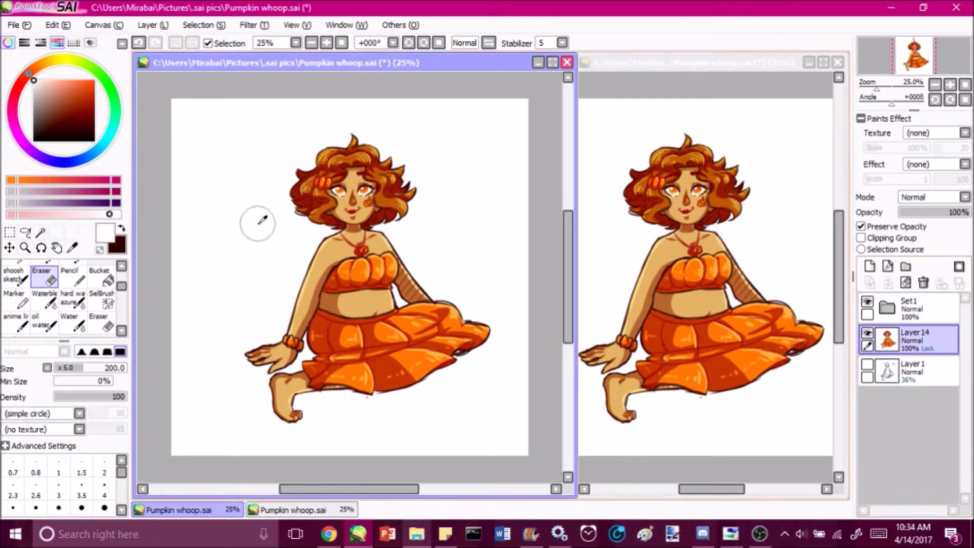
click(892, 227)
key(ctrl+t)
key(Escape)
click(40, 232)
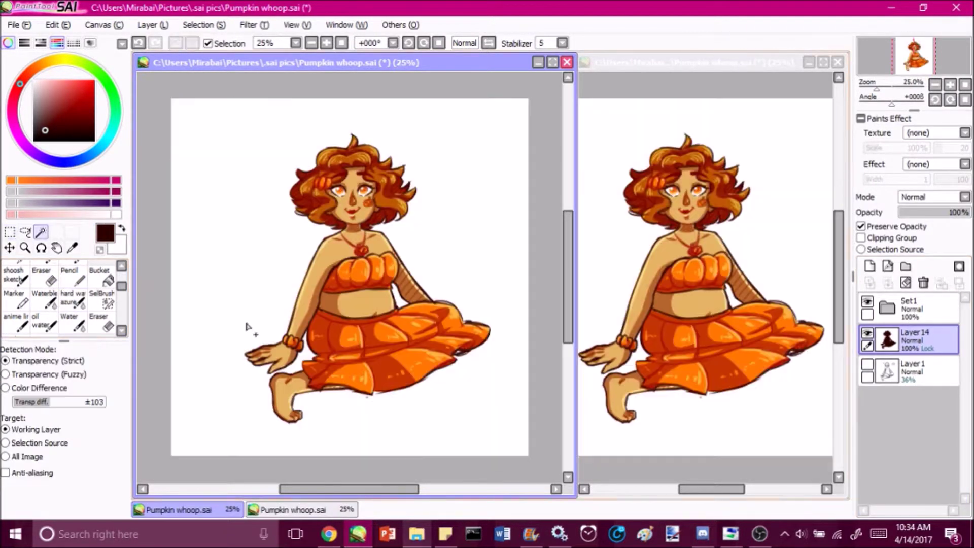
Apply the Fringe effect at width 15 to the silhouette on Layer14 and try a background fill on a new bottom layer.
scroll(367, 90, up, 1)
click(368, 90)
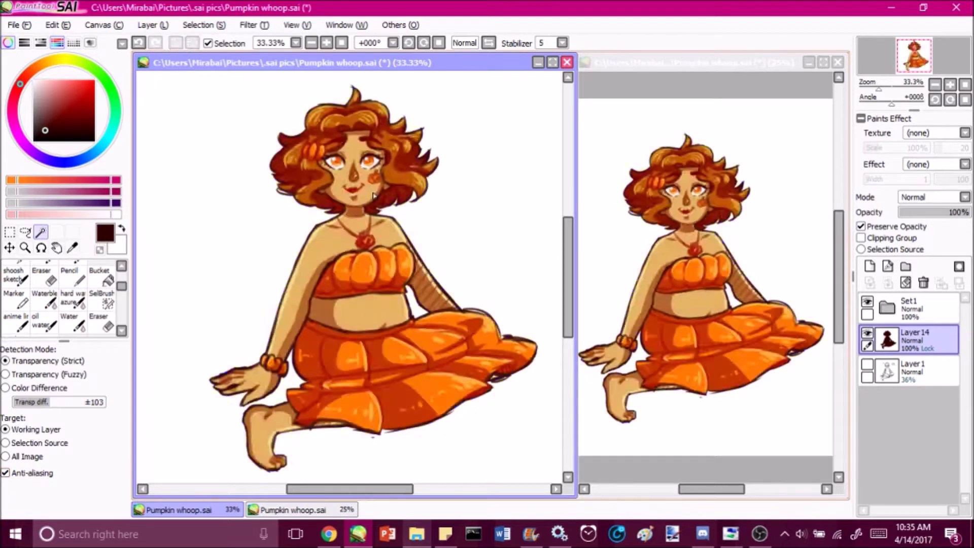
scroll(354, 169, down, 1)
click(933, 164)
click(929, 182)
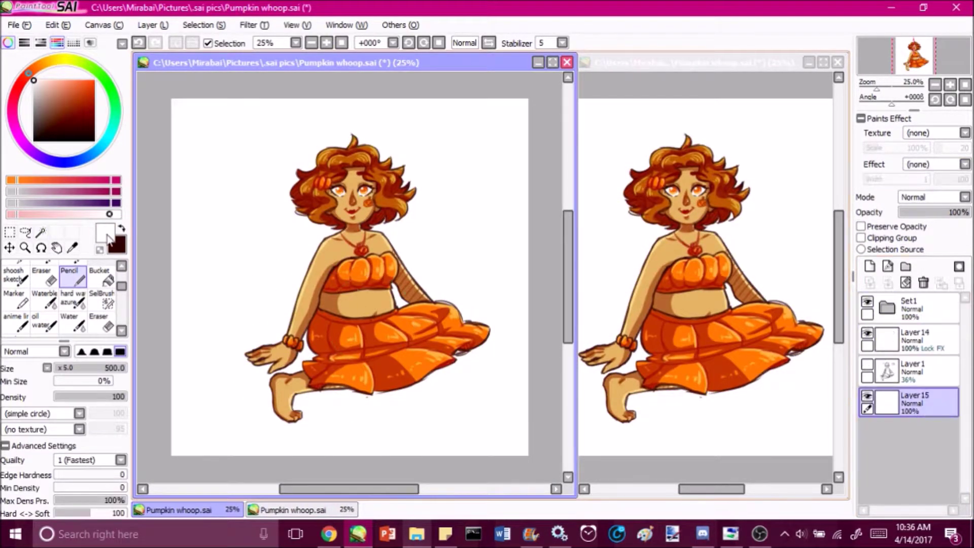
click(449, 235)
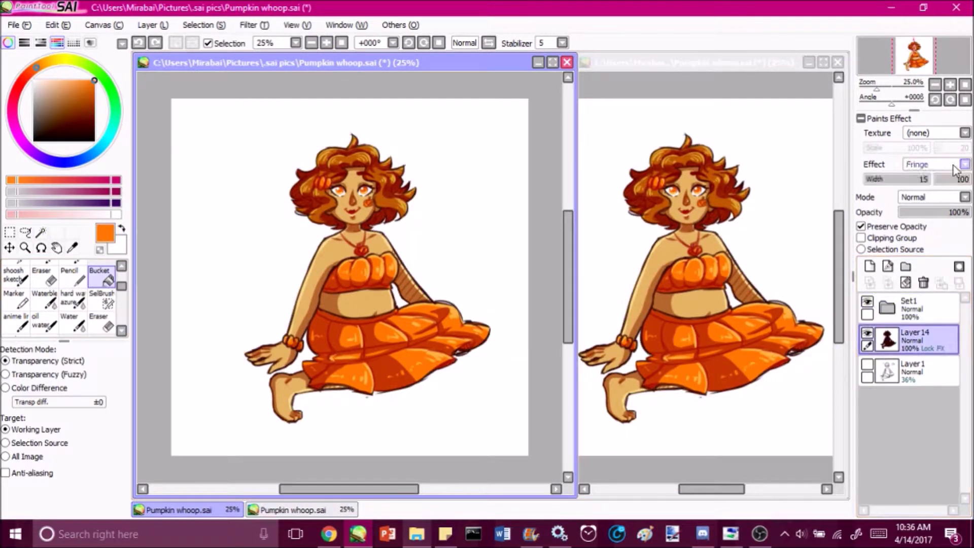
Undo the Fringe effect on Layer14, search the web for how to make a white border in SAI, and read the outline stroke tutorial.
key(ctrl+z)
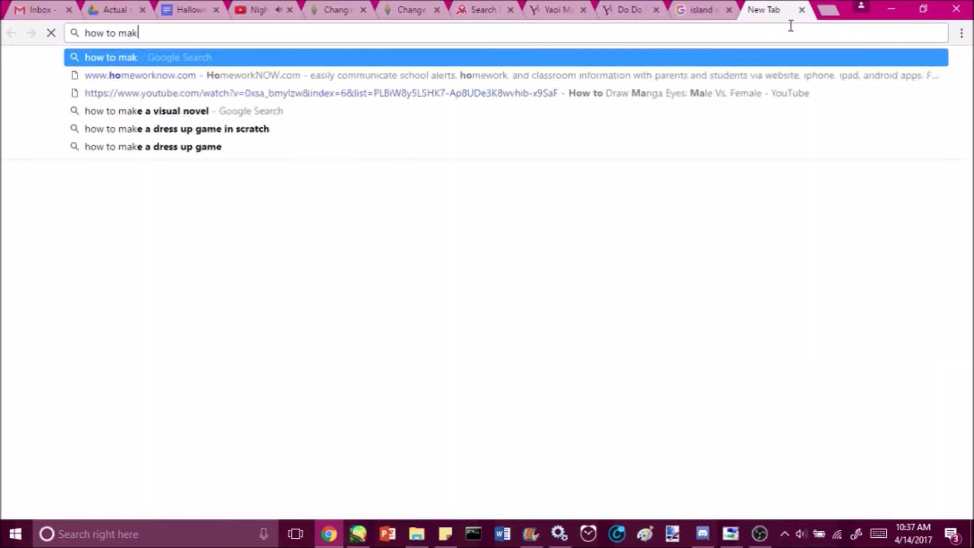
text(make a white border in sai)
key(Return)
click(255, 372)
scroll(487, 304, down, 10)
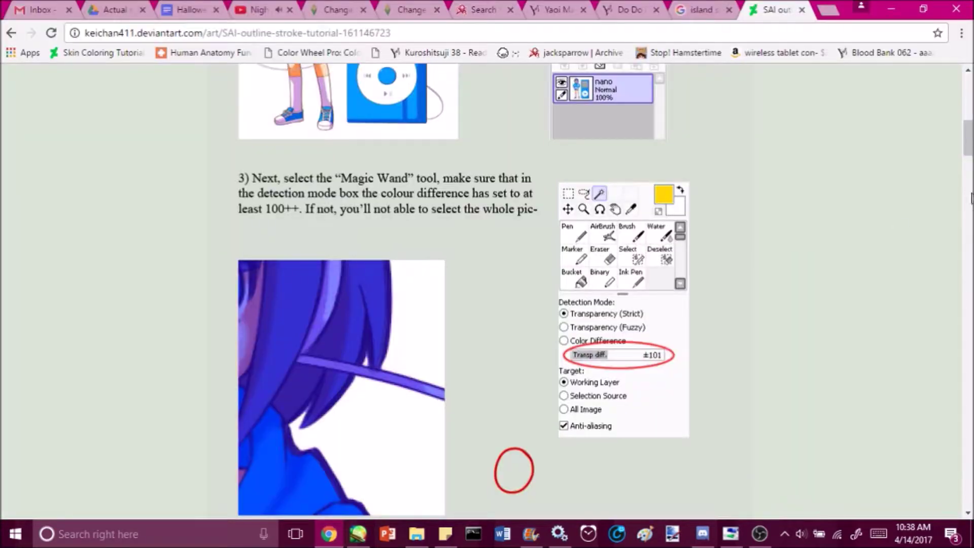
scroll(487, 304, down, 8)
click(357, 533)
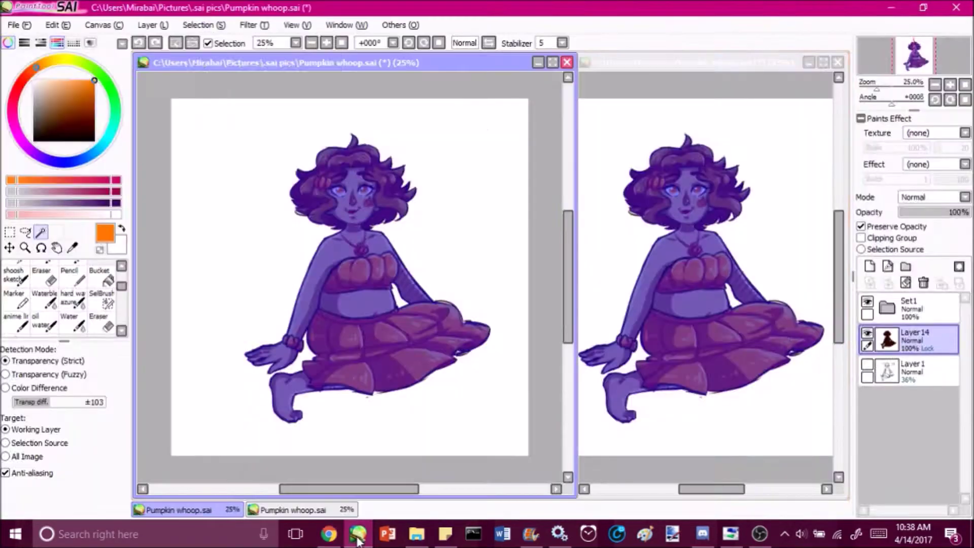
click(329, 533)
scroll(487, 304, down, 15)
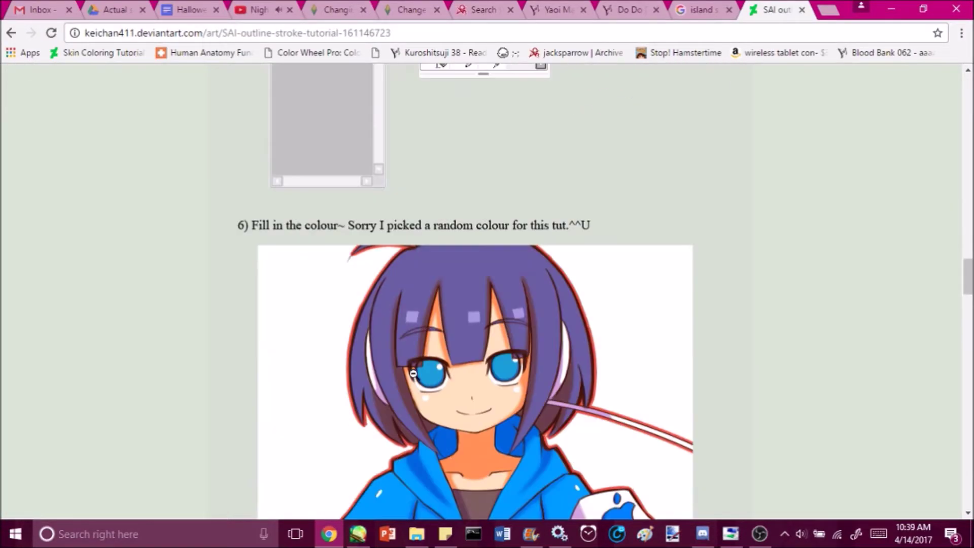
Return to PaintTool SAI and expand the selection around the figure for a border.
click(358, 534)
click(204, 25)
click(212, 97)
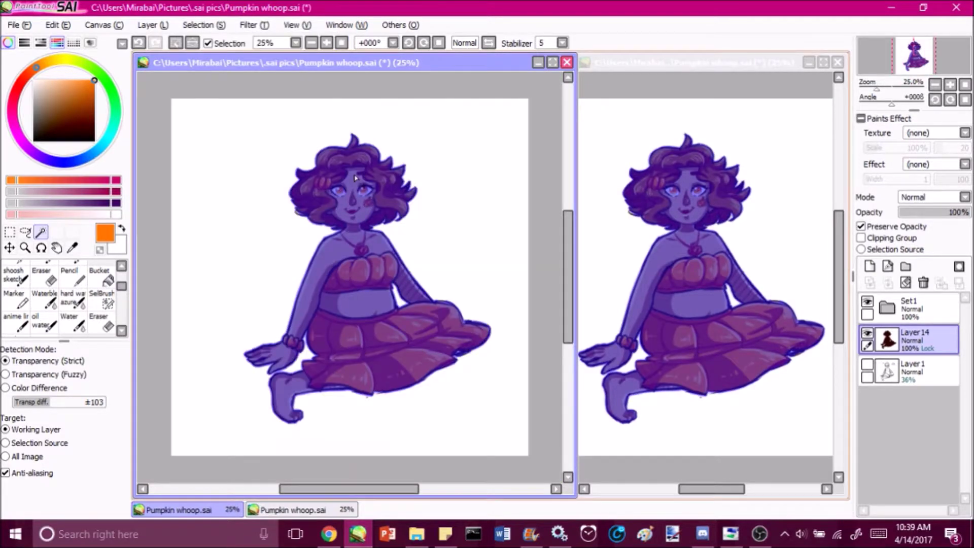
click(507, 236)
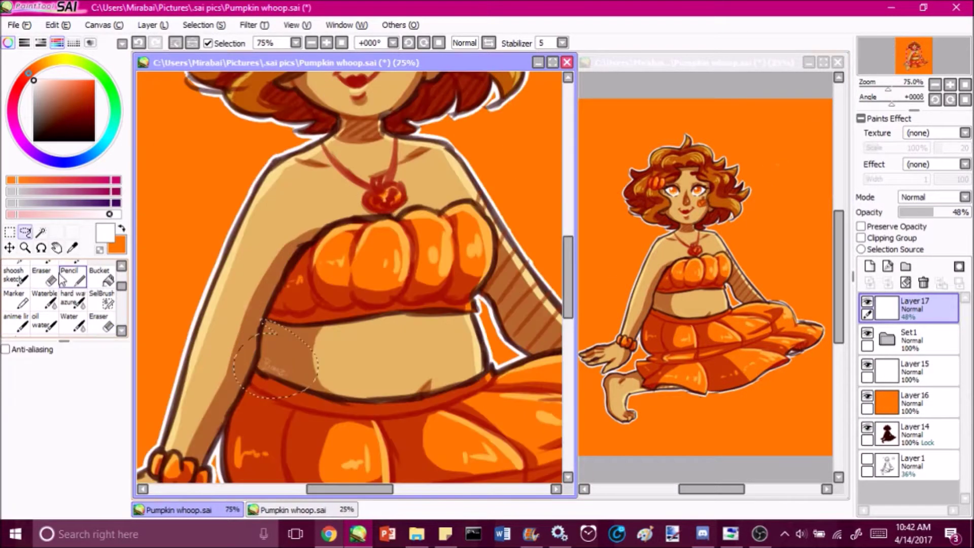
Set Layer17's opacity to 50% and save the canvas as Pumpkin whoop.png in the original Characters folder.
drag(953, 213, 941, 217)
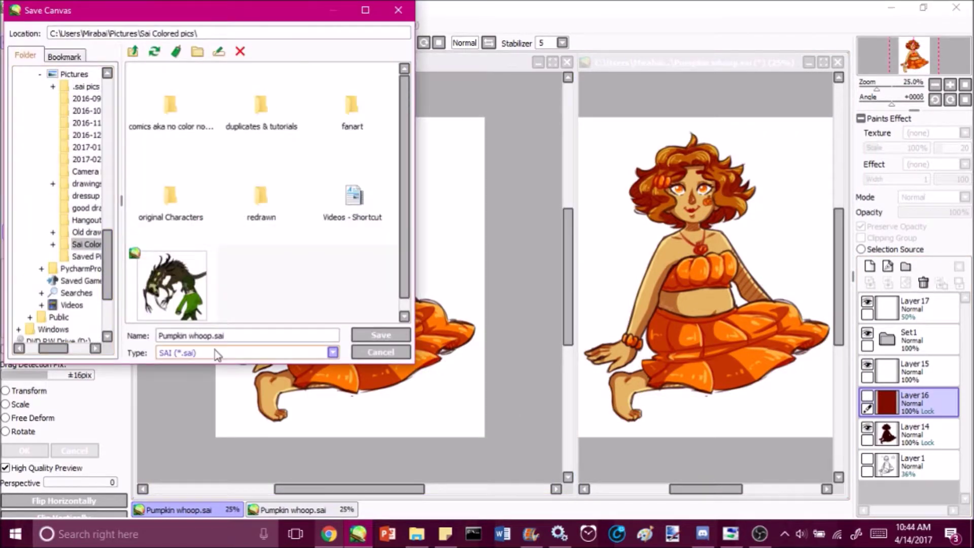
click(374, 336)
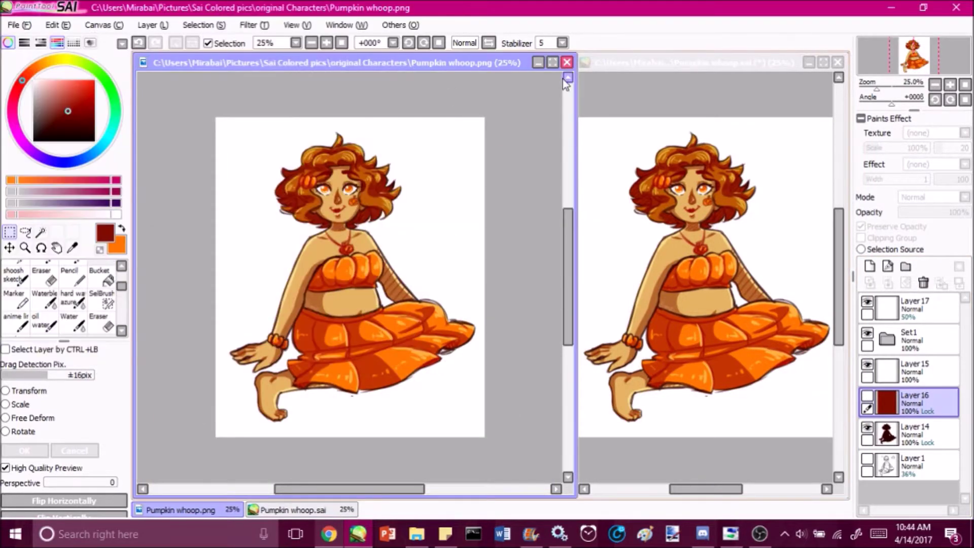
Show the dark red background on Layer16 and scale up an orange circle on a new layer behind the girl.
click(867, 395)
click(887, 266)
key(x)
drag(892, 104, 912, 104)
key(Delete)
click(868, 337)
click(326, 246)
key(ctrl+t)
drag(411, 213, 474, 158)
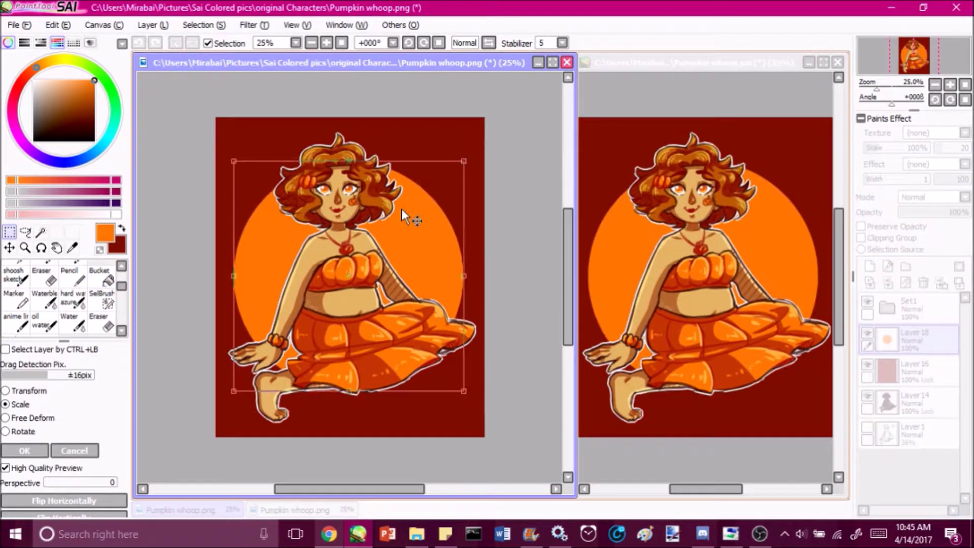
key(Return)
Hide the girl, the dark red background and the silhouette, and preserve the opacity of the orange circle layer.
click(867, 302)
click(867, 364)
click(867, 396)
click(861, 226)
Handwrite the note "Let's Attempt a background." in dark red on the orange circle and underline it.
click(40, 232)
click(70, 274)
drag(253, 223, 449, 332)
key(ctrl+z)
drag(317, 208, 426, 299)
drag(355, 284, 429, 328)
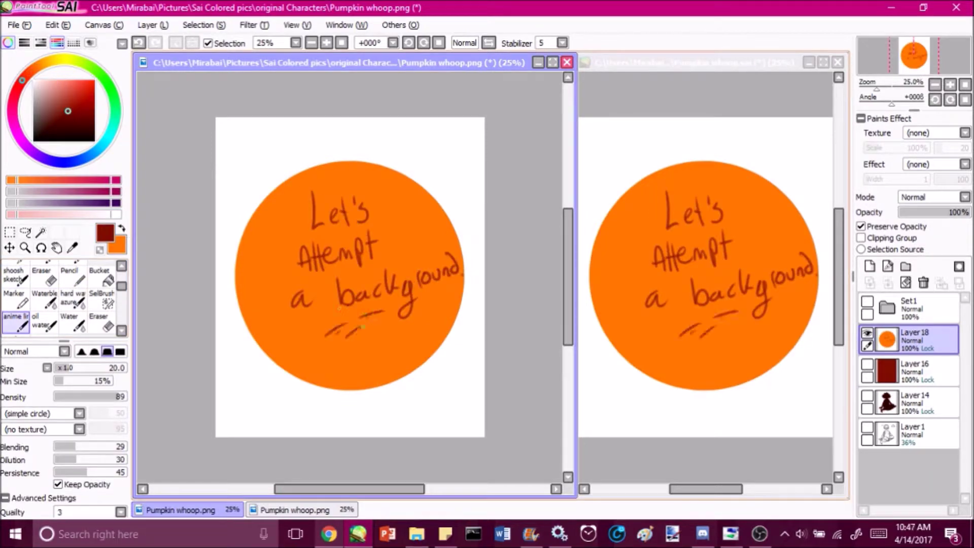
Switch to Chrome and search for "pumpkin patch" reference images in a new tab.
key(alt+Tab)
key(ctrl+t)
text(pumpkin patch)
key(Return)
scroll(823, 193, down, 3)
scroll(823, 193, up, 3)
click(257, 181)
click(58, 181)
Narrow the image search to "pumpkin patch cartoon" and examine the drawn pumpkins.
click(244, 93)
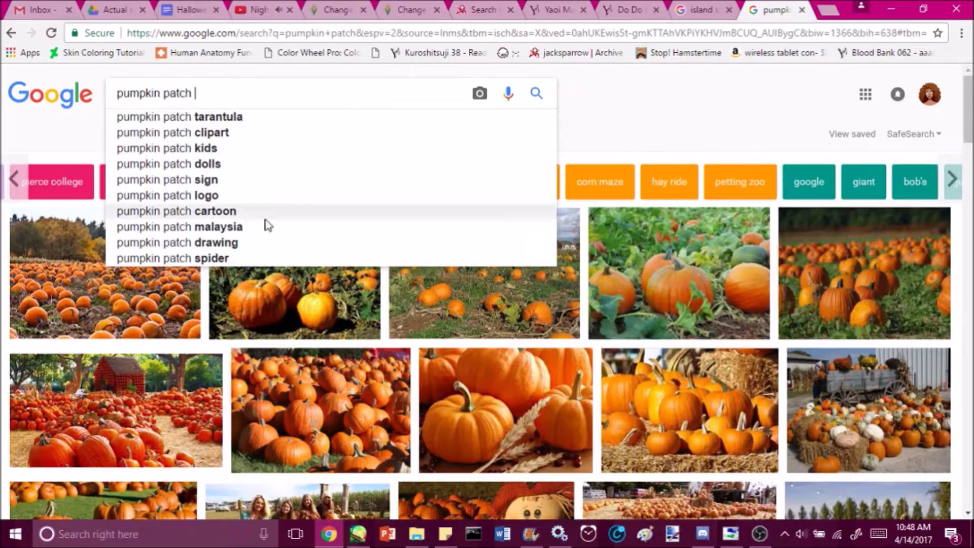
click(264, 211)
scroll(965, 240, down, 11)
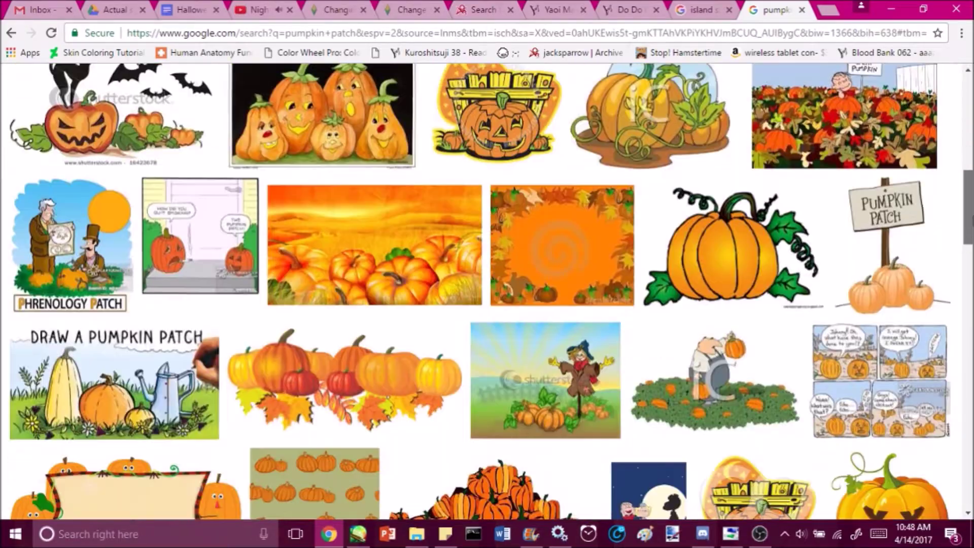
scroll(965, 239, up, 11)
scroll(487, 305, down, 5)
click(86, 304)
Search for "pumpkin vines" in another new tab and look through the reference images.
key(ctrl+t)
text(pumpkin vines)
key(Return)
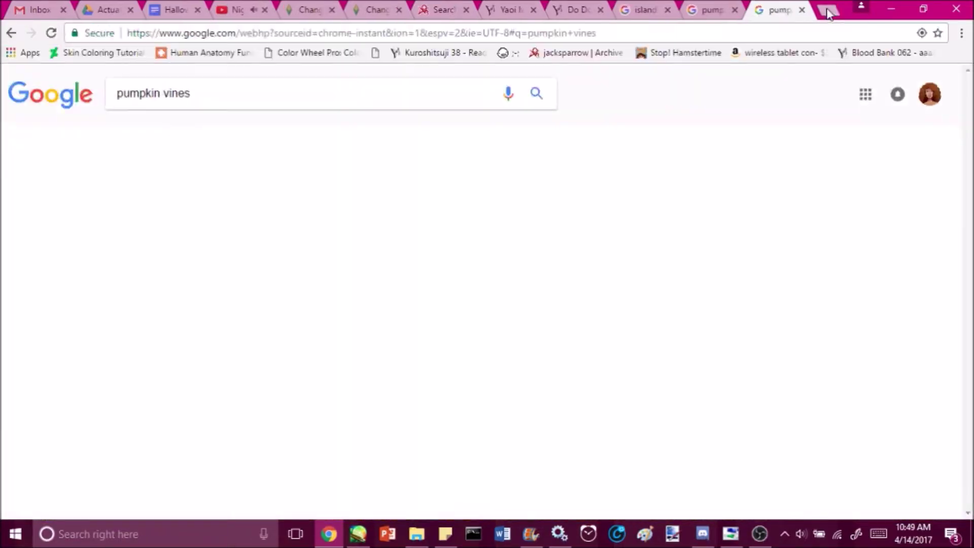
click(165, 135)
scroll(487, 305, down, 3)
click(83, 114)
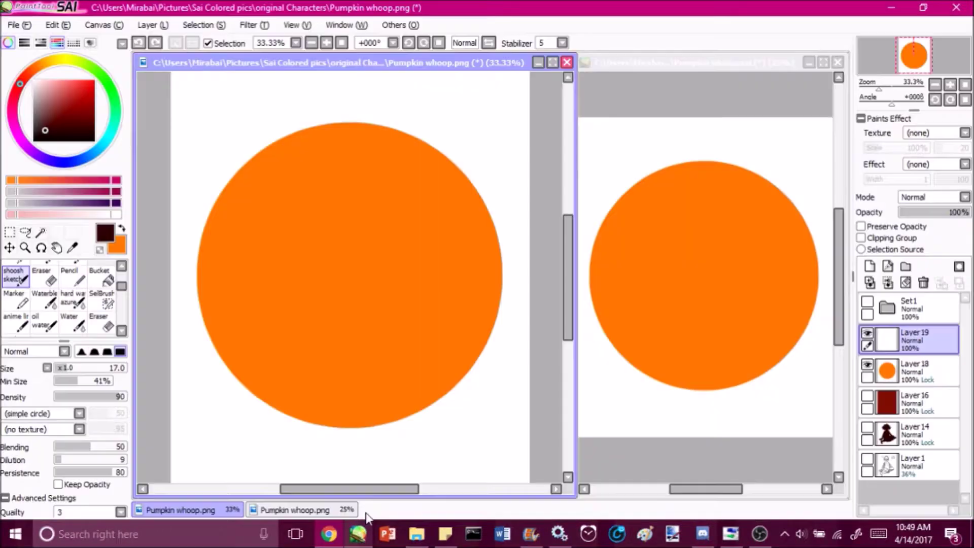
In PaintTool SAI, rough out round pumpkins and looping vines on both sides of the orange circle on Layer19.
drag(285, 284, 192, 355)
drag(446, 264, 502, 314)
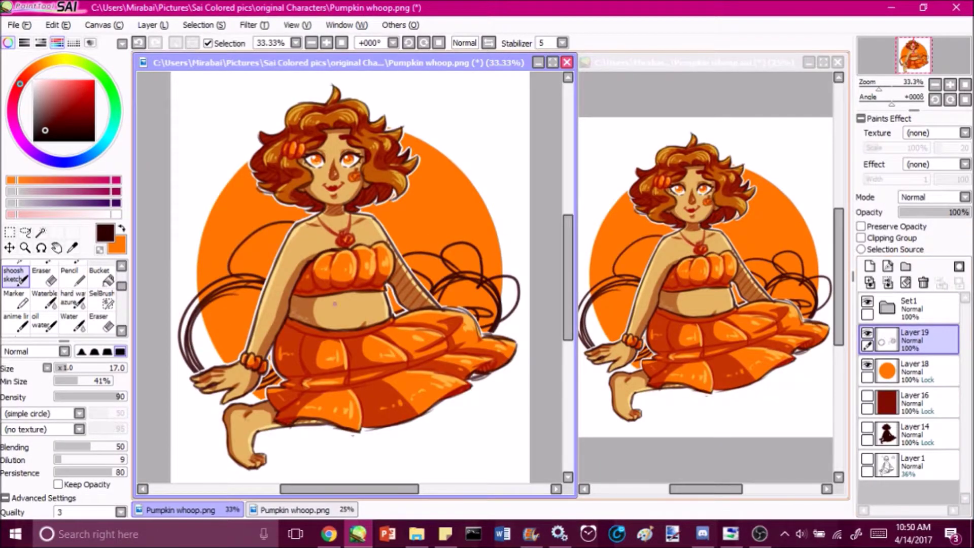
drag(238, 264, 305, 234)
Add a new layer for cleaner lines and lower the rough pumpkin sketch on Layer19 to 45% opacity.
click(869, 266)
click(913, 371)
drag(953, 212, 918, 212)
click(913, 340)
Draw the smaller ribbed pumpkin with thick curling vines over the sketch at the circle's right edge on Layer20.
scroll(440, 274, up, 1)
drag(431, 325, 439, 274)
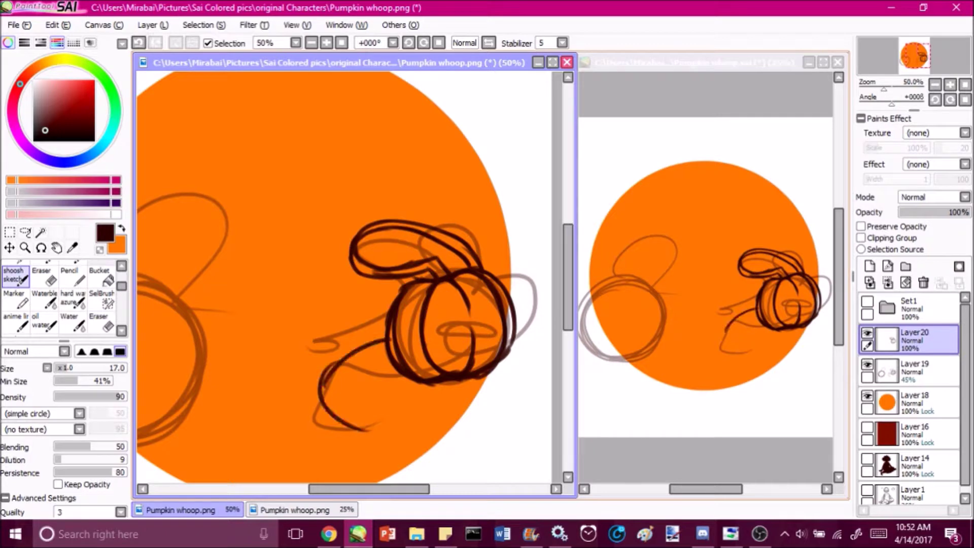
mouse_move(386, 320)
mouse_down()
mouse_move(350, 421)
mouse_move(454, 439)
mouse_up()
drag(502, 277, 513, 340)
Erase stray overlapping lines around the smaller pumpkin's looping vine and return to the line brush at size 16.
click(101, 276)
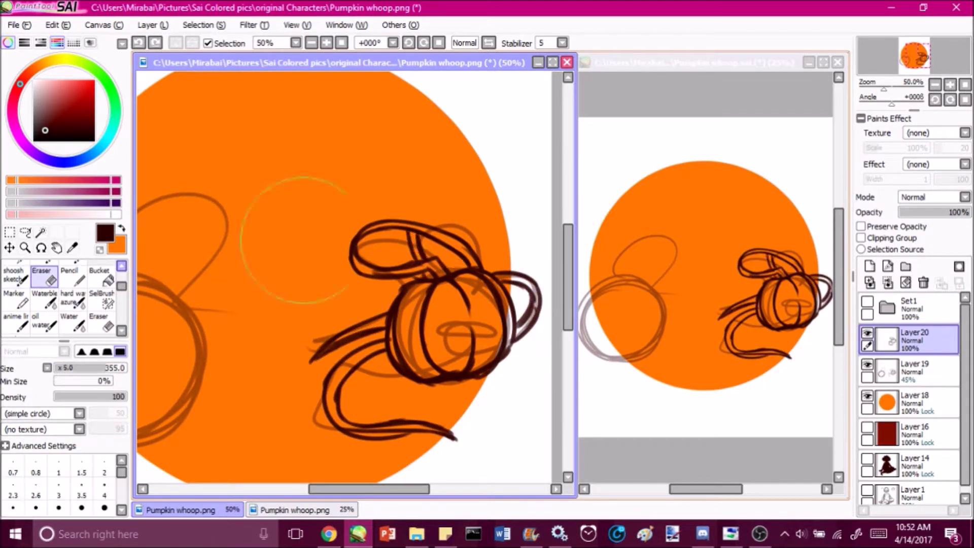
click(15, 320)
scroll(438, 229, down, 1)
key(e)
scroll(468, 218, up, 1)
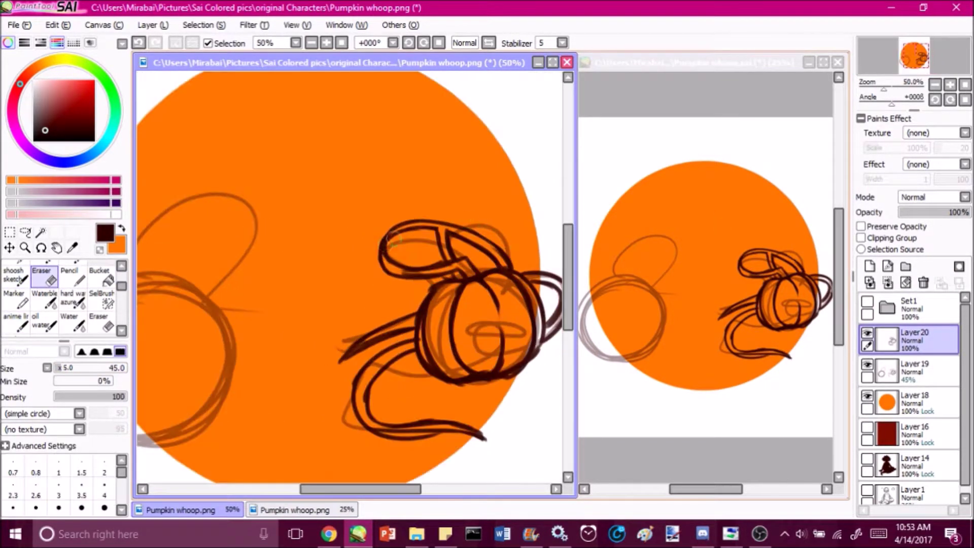
key(e)
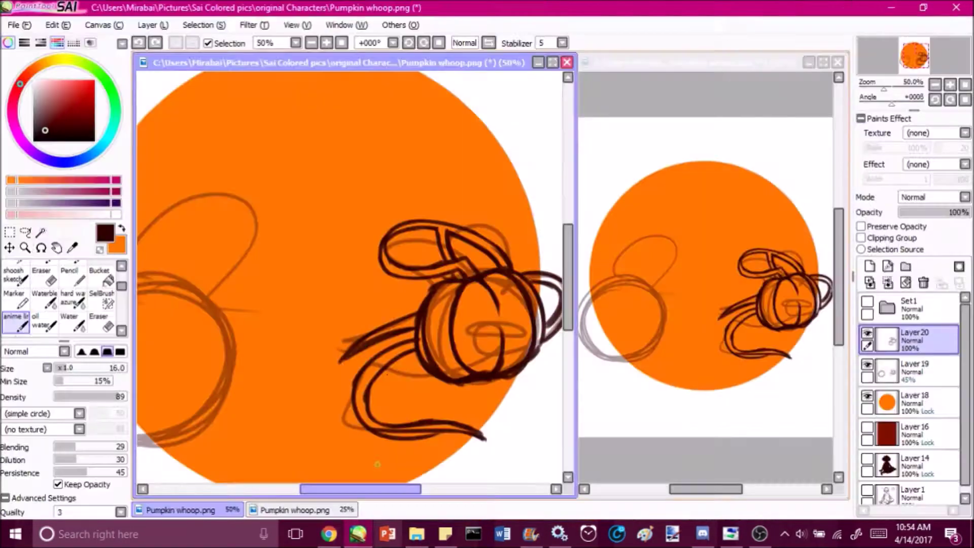
Draw jagged, lobed leaves at the ends of the smaller pumpkin's vines.
drag(403, 312, 335, 328)
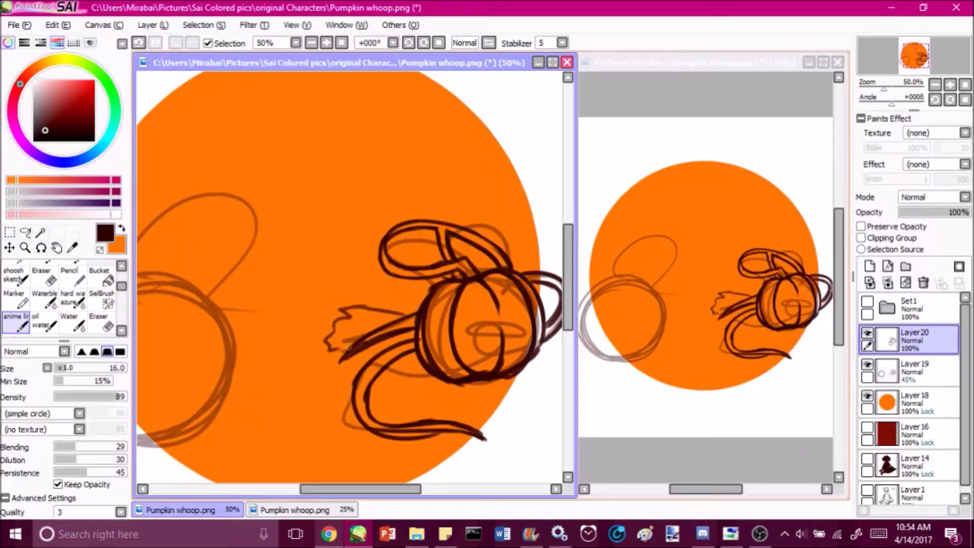
drag(421, 401, 507, 456)
drag(456, 436, 523, 446)
scroll(355, 253, up, 3)
drag(330, 211, 366, 221)
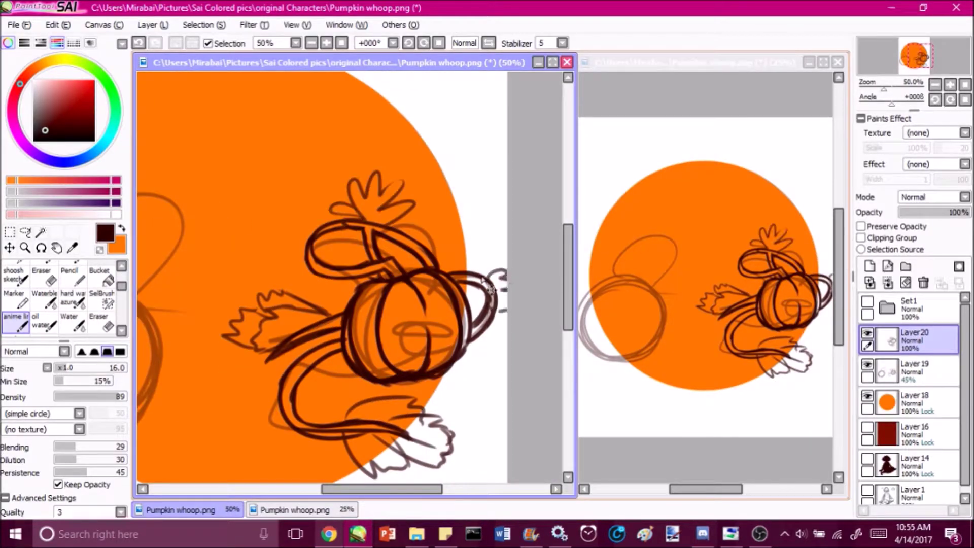
drag(457, 238, 507, 284)
Draw the large ribbed pumpkin over its rough outline at the orange circle's left edge.
click(342, 43)
click(326, 43)
drag(356, 279, 315, 381)
mouse_move(284, 284)
mouse_down()
mouse_move(286, 363)
mouse_move(314, 279)
mouse_move(345, 383)
mouse_move(268, 358)
mouse_move(298, 385)
mouse_move(265, 375)
mouse_up()
drag(381, 340, 323, 388)
drag(272, 290, 253, 356)
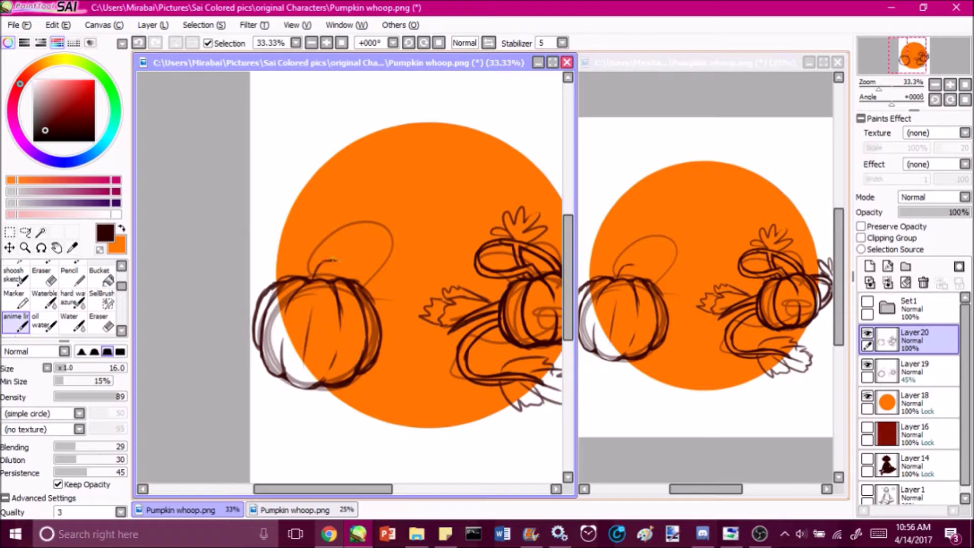
Draw the large pumpkin's arching vine with leaves at its stem and at the vine's far bend.
drag(305, 274, 325, 223)
key(h)
key(h)
mouse_move(395, 244)
mouse_down()
mouse_move(406, 213)
mouse_move(431, 219)
mouse_up()
Hide the rough sketch on Layer19 and the orange circle on Layer18, checking the girl against the pumpkins.
key(ctrl+minus)
click(867, 364)
click(867, 301)
click(867, 302)
key(ctrl+plus)
click(867, 396)
Fill both pumpkins with flat orange on a new layer beneath the pumpkin line art using the Pencil.
click(870, 265)
click(70, 276)
mouse_move(203, 315)
mouse_down()
mouse_move(261, 299)
mouse_move(248, 348)
mouse_move(201, 348)
mouse_move(193, 304)
mouse_up()
drag(432, 294, 487, 325)
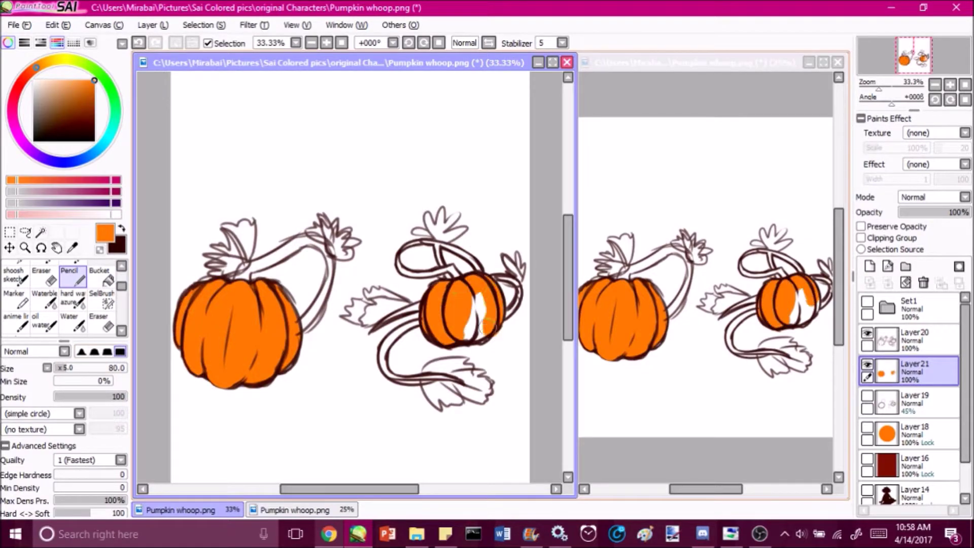
click(41, 276)
Add another layer for the vines and leaves and choose a yellow-green hue.
click(870, 266)
click(78, 65)
Switch to Chrome and browse the YouTube page and its recommended music videos.
click(329, 534)
scroll(324, 304, down, 10)
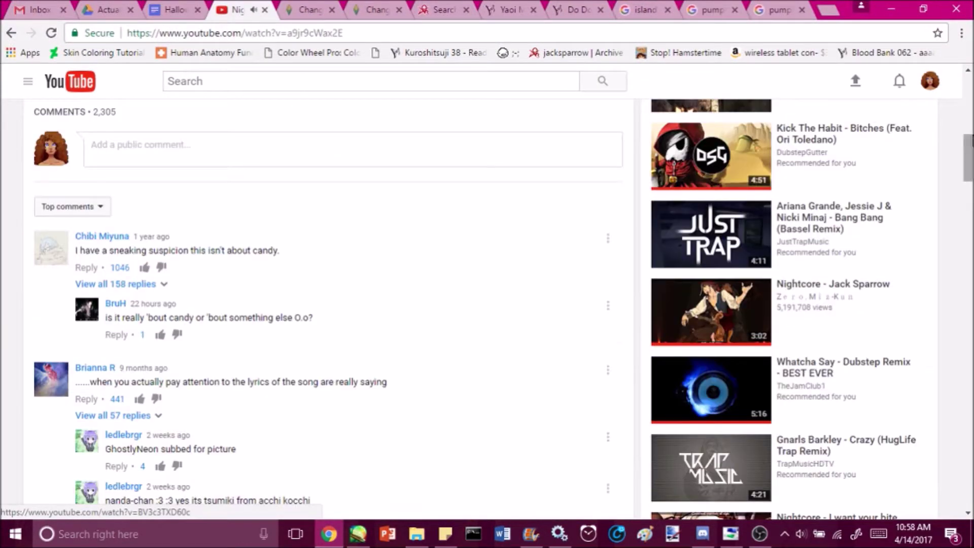
scroll(325, 304, up, 5)
scroll(325, 304, down, 5)
scroll(325, 305, down, 10)
click(28, 81)
Return to PaintTool SAI and fill all the vines and leaves with flat light green on Layer22.
click(358, 534)
mouse_move(213, 254)
mouse_down()
mouse_move(248, 277)
mouse_move(311, 234)
mouse_up()
drag(304, 238, 336, 218)
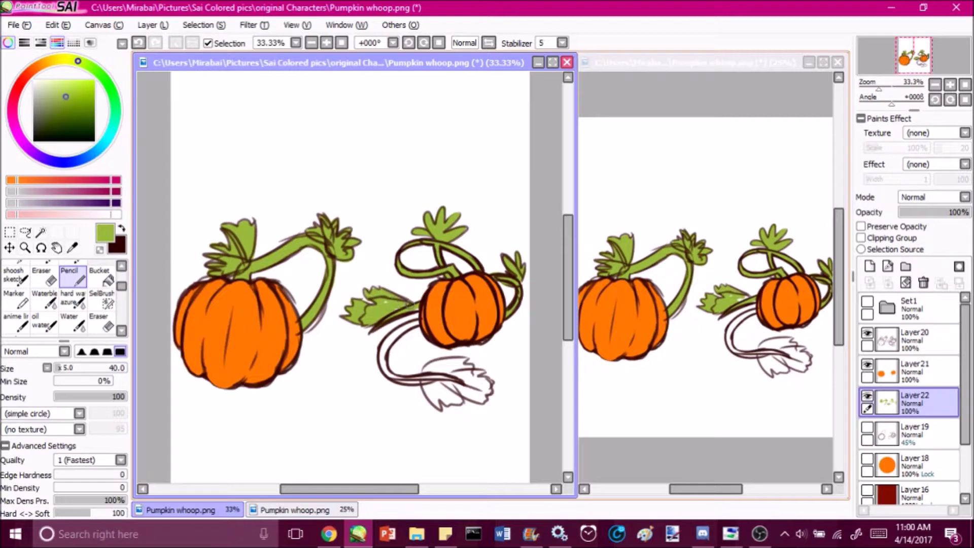
drag(400, 377, 442, 404)
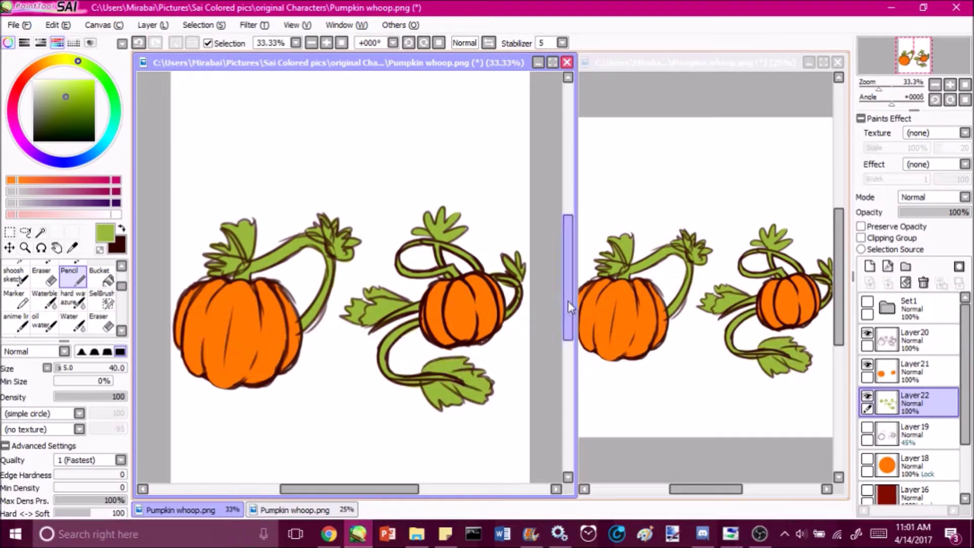
Show the orange circle, select the pumpkin fill layer, Layer21, and preserve its opacity.
click(867, 302)
click(913, 370)
click(867, 303)
click(867, 459)
click(861, 226)
Shade the large pumpkin's outer edges and rib grooves with dark red-orange.
drag(193, 305, 188, 365)
mouse_move(203, 345)
mouse_down()
mouse_move(228, 386)
mouse_move(274, 378)
mouse_up()
drag(299, 370, 274, 287)
click(329, 534)
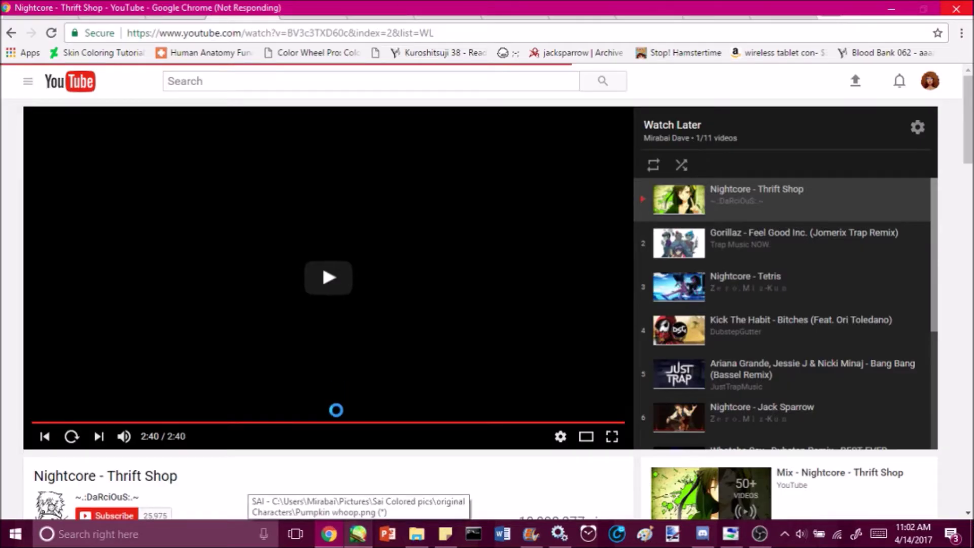
click(358, 533)
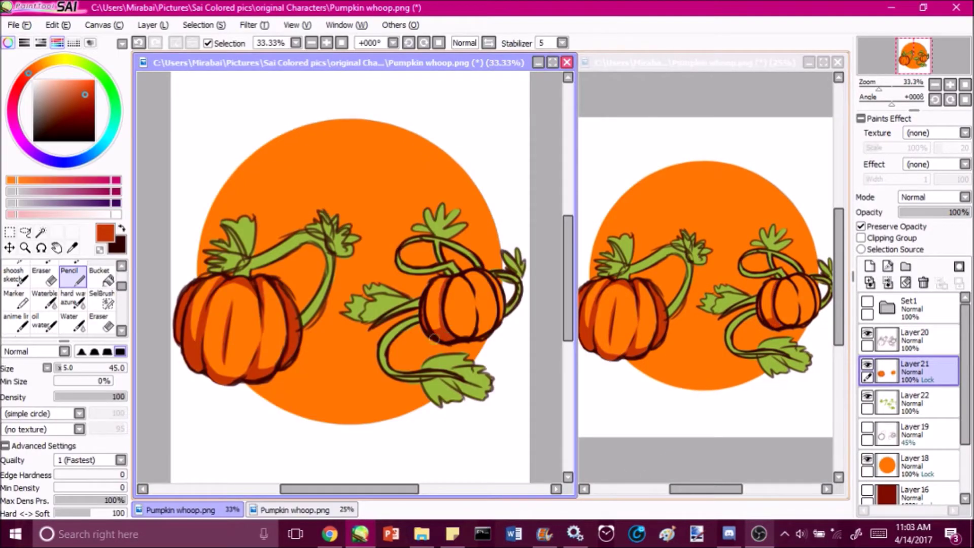
Undo the last shading stroke and sample a colour from the smaller pumpkin.
key(ctrl+z)
alt+click(463, 289)
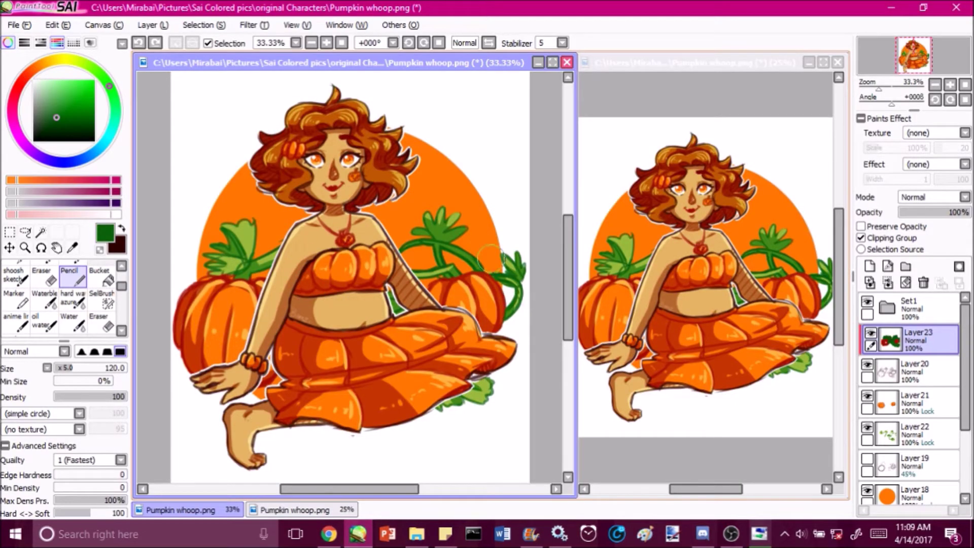
Make a white border around the merged pumpkins and vines from an expanded selection on Layer23, leaving nothing selected.
click(327, 43)
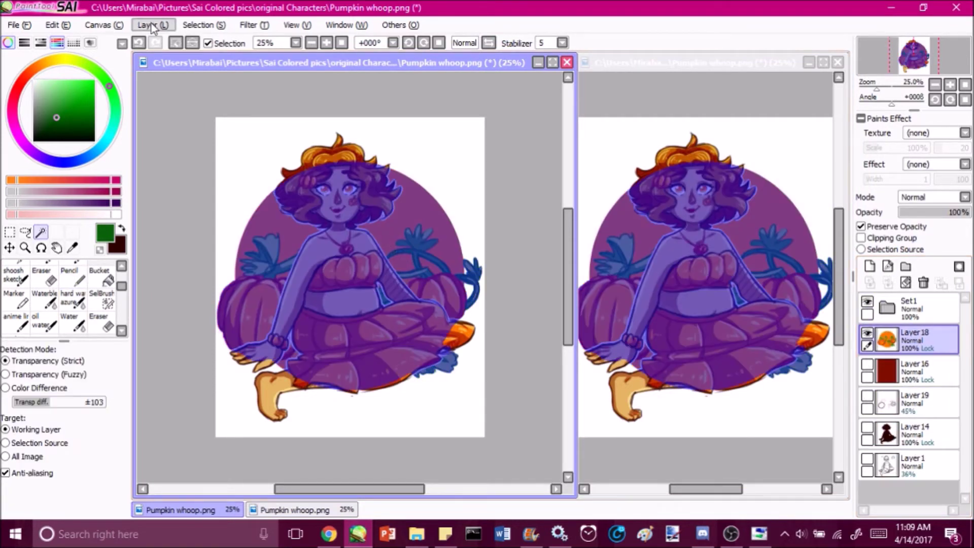
click(212, 25)
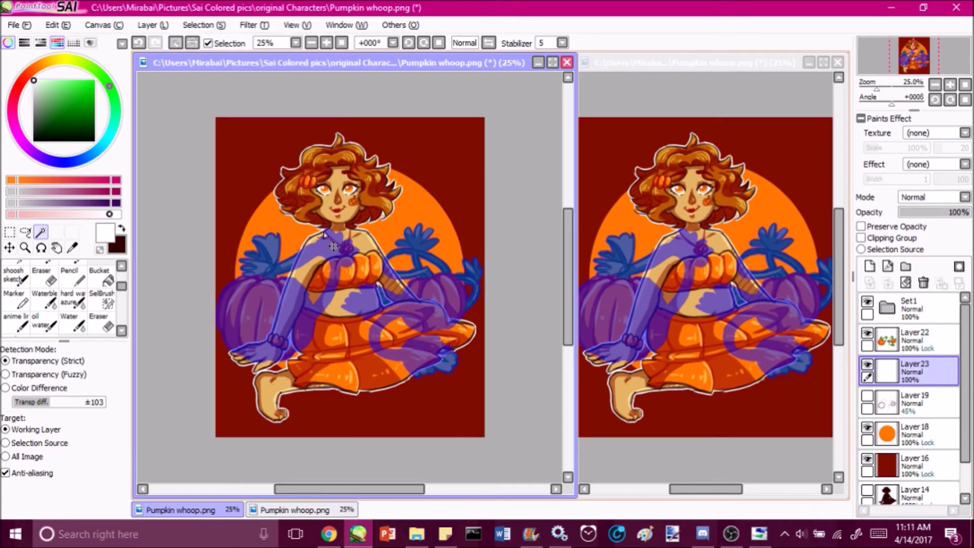
key(ctrl+d)
Set the pumpkins' white border layer, Layer23, to 75% opacity and hide the dark red background on Layer16.
click(951, 213)
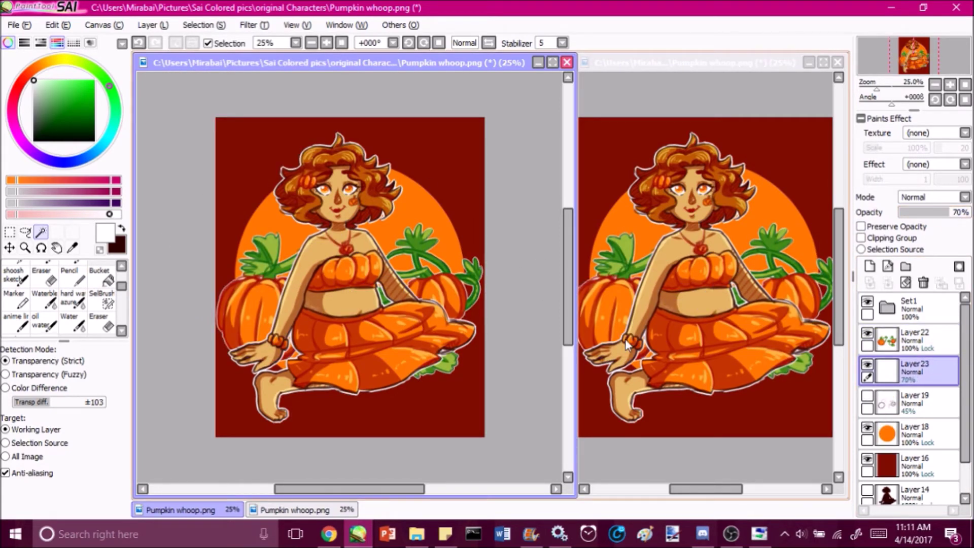
click(867, 458)
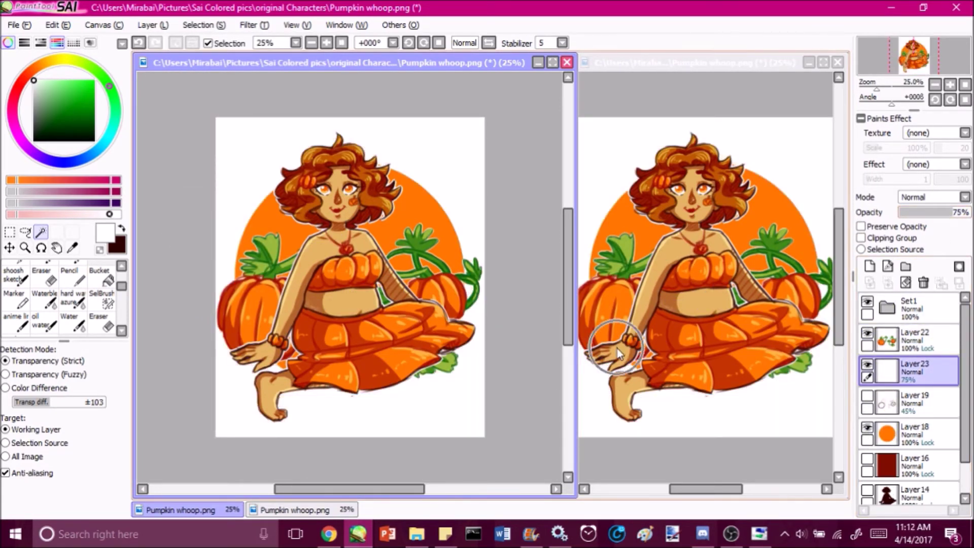